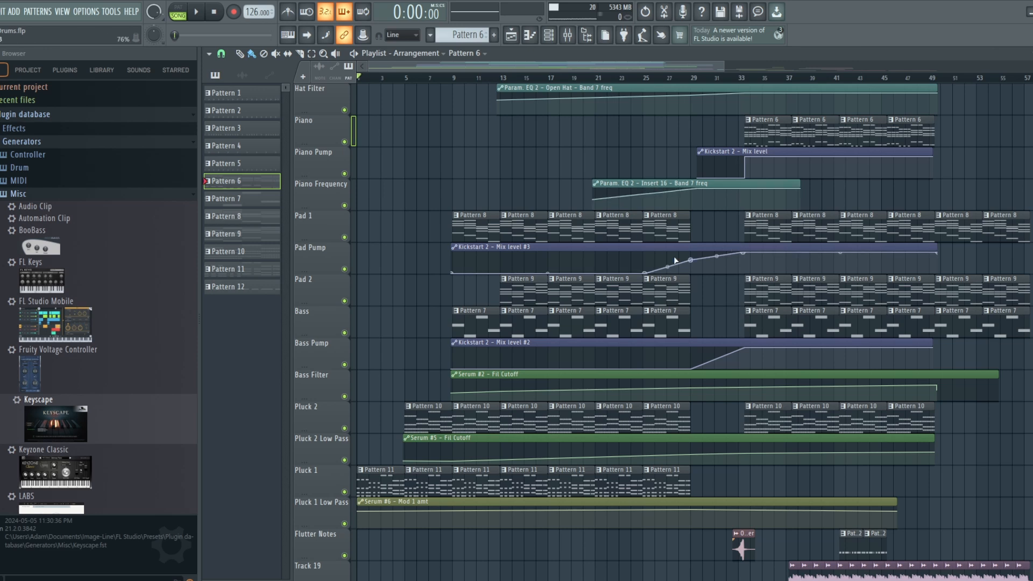
# Open the Fruity parametric EQ 2 on the Kick mixer track to examine its low-pass curve, then close it
pyautogui.scroll(3, 644, 199)
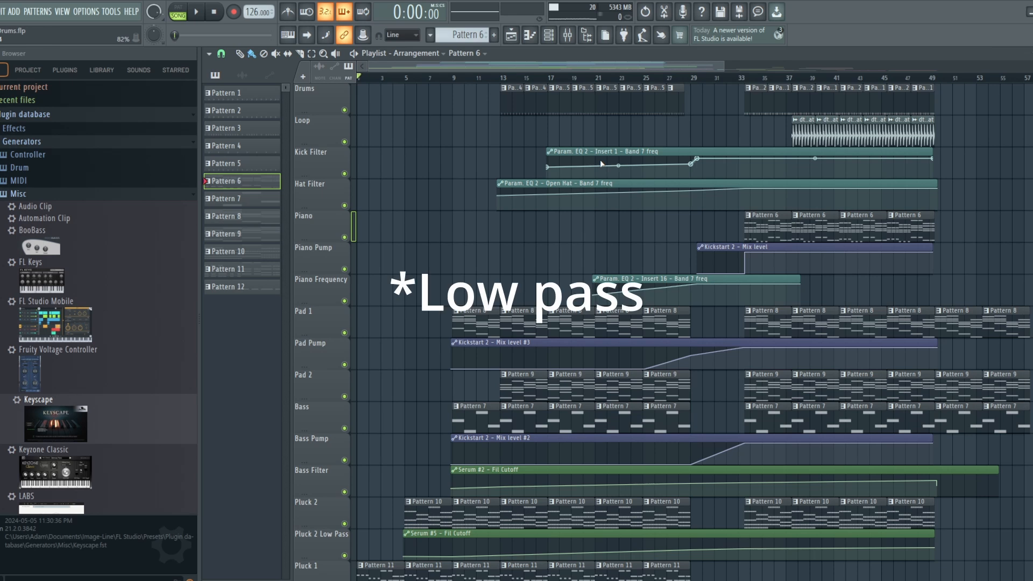
pyautogui.click(570, 37)
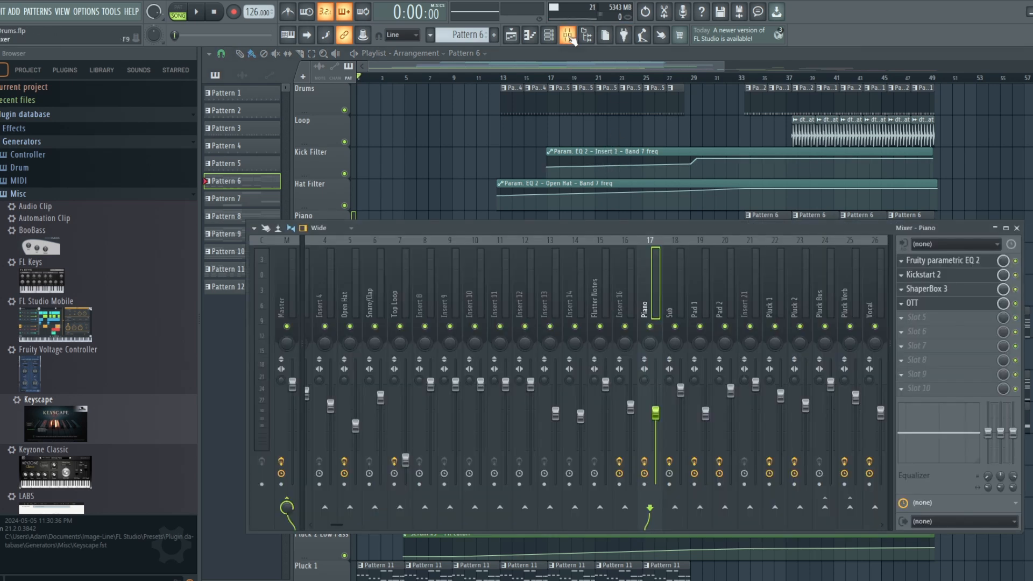
pyautogui.moveTo(715, 155)
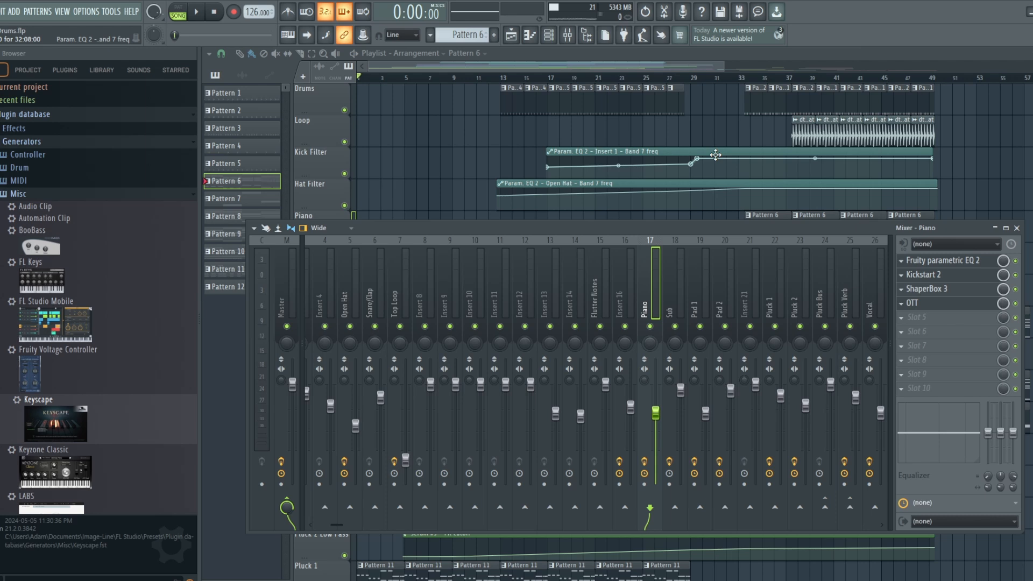
pyautogui.click(324, 288)
pyautogui.scroll(3, 324, 289)
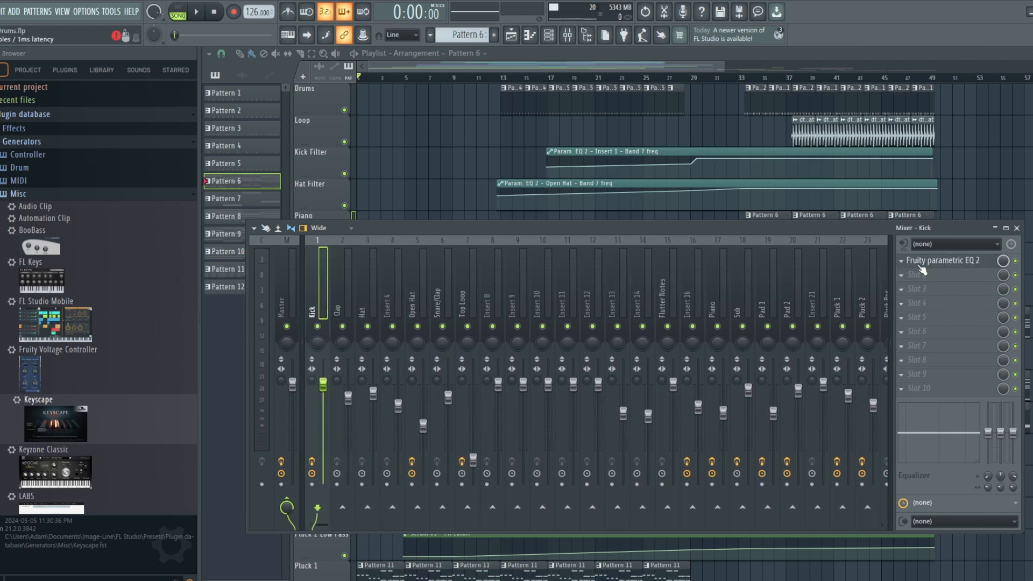
pyautogui.click(942, 260)
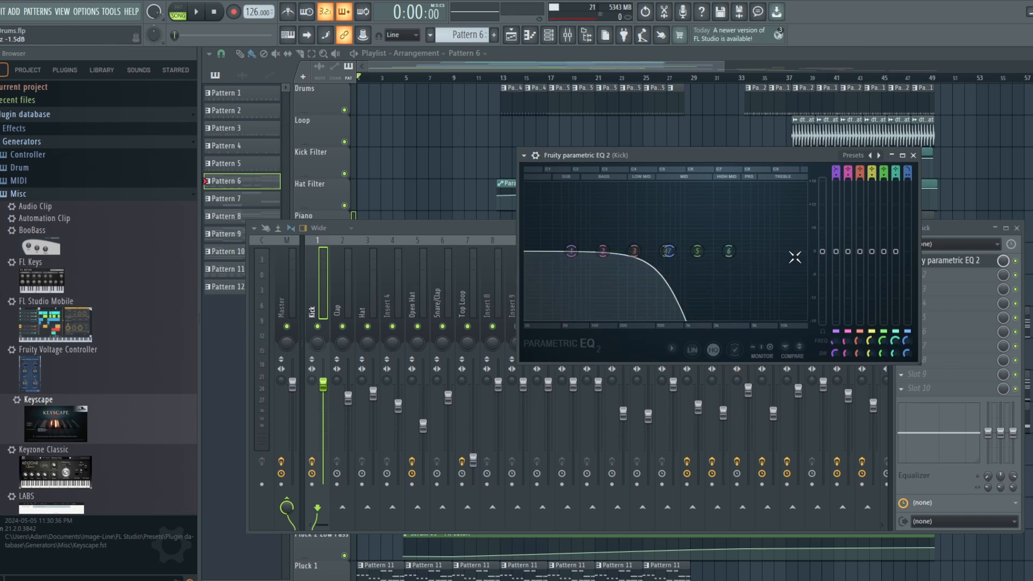
pyautogui.click(642, 64)
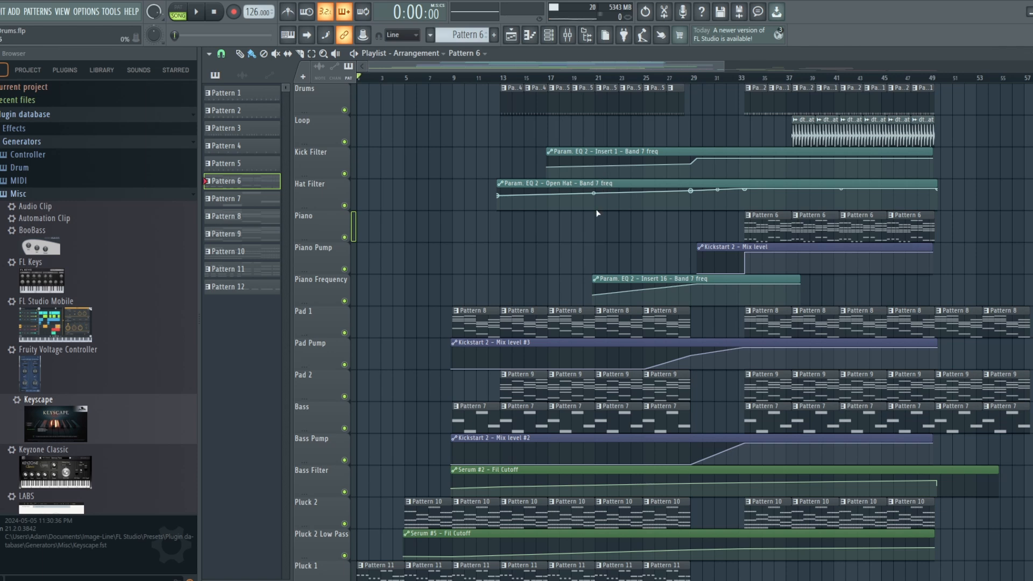
# Examine the piano, pad and bass automation in the playlist and the Sub mixer track's effect chain
pyautogui.scroll(-2, 644, 240)
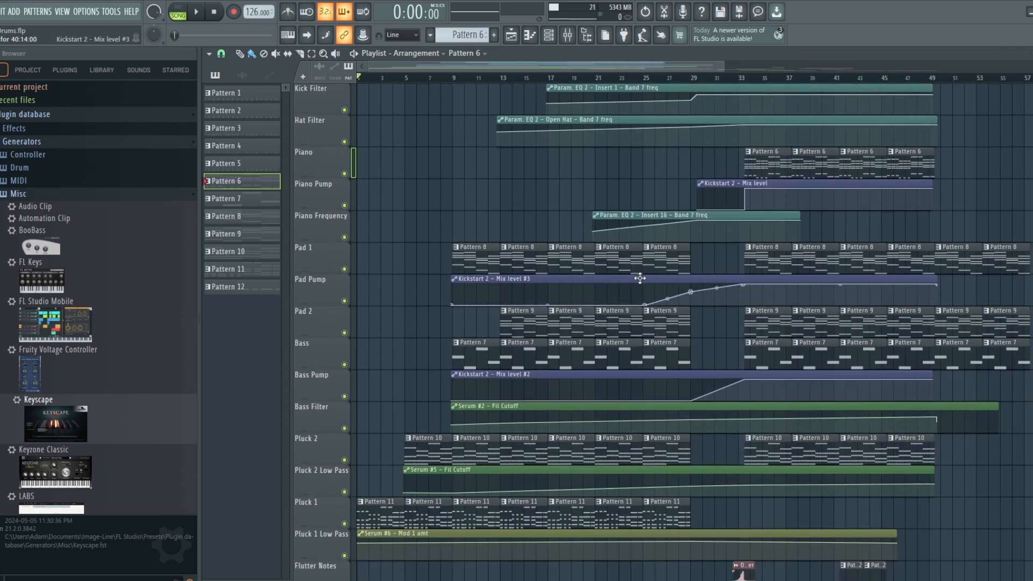
pyautogui.scroll(-2, 640, 278)
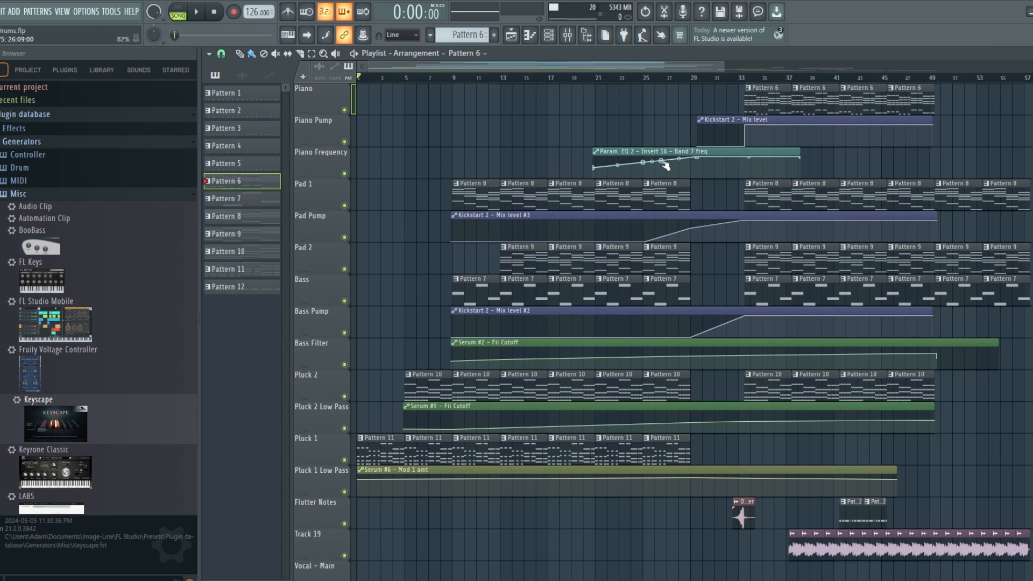
pyautogui.scroll(1, 664, 166)
pyautogui.scroll(-2, 573, 194)
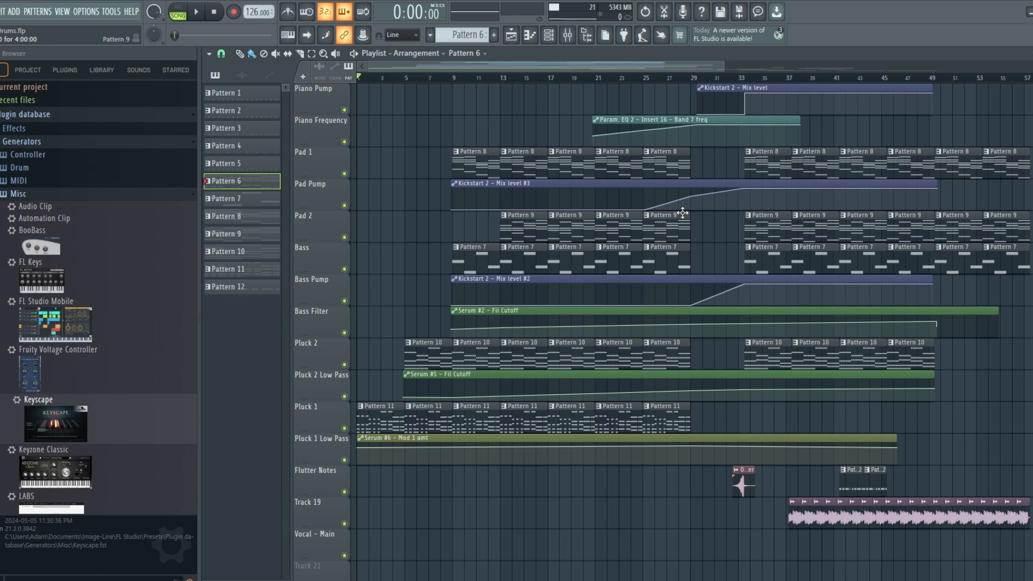
pyautogui.scroll(-1, 673, 226)
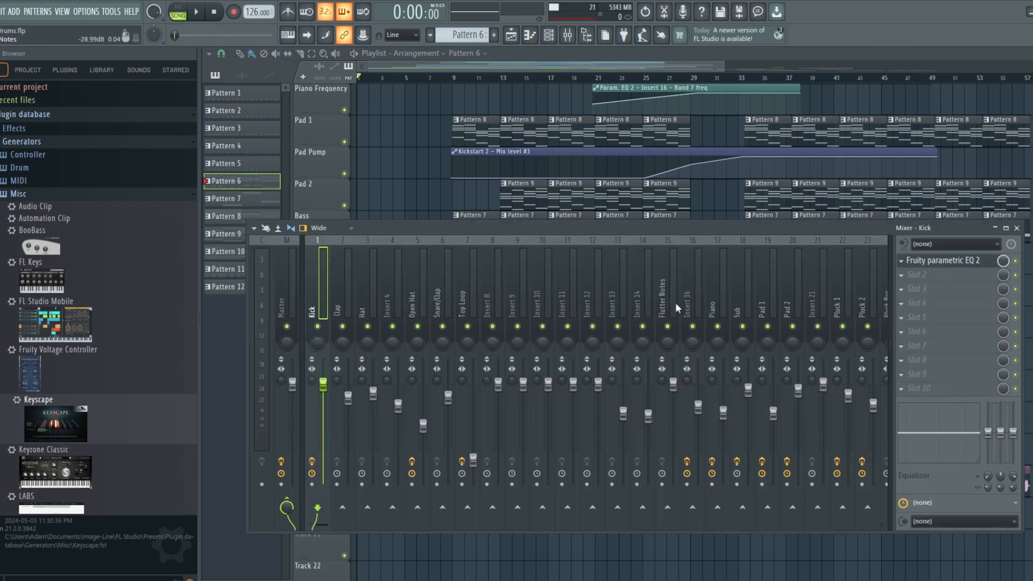
pyautogui.click(737, 307)
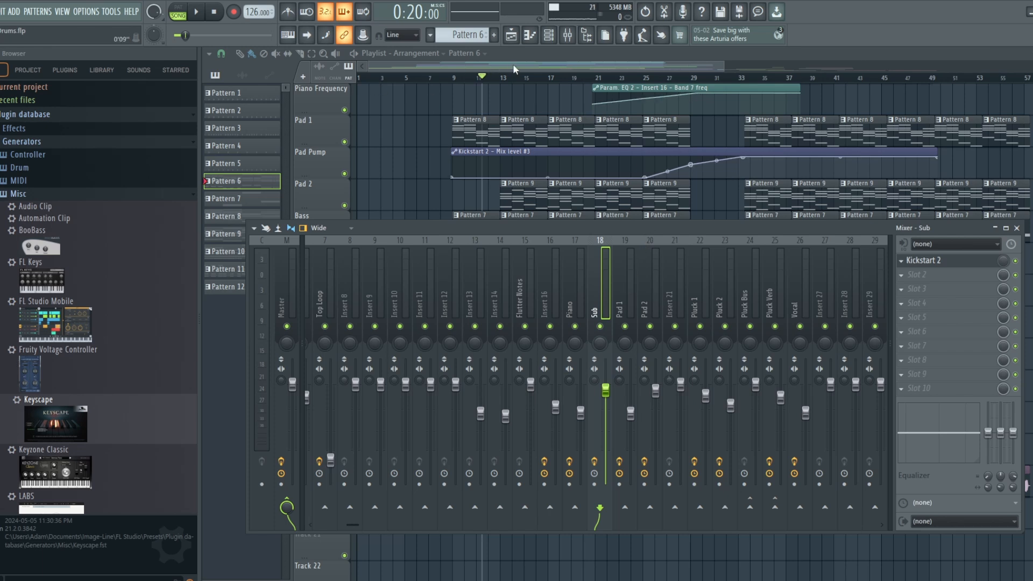
pyautogui.press('F9')
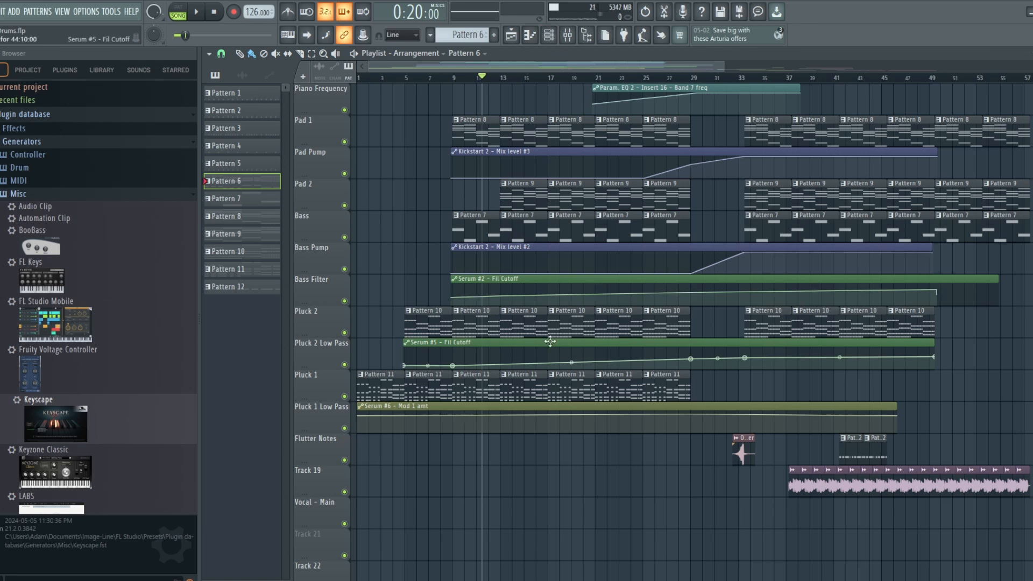
# Return the playhead to the start of the song, play the arrangement to hear the build-up, and stop playback
pyautogui.scroll(-1, 550, 339)
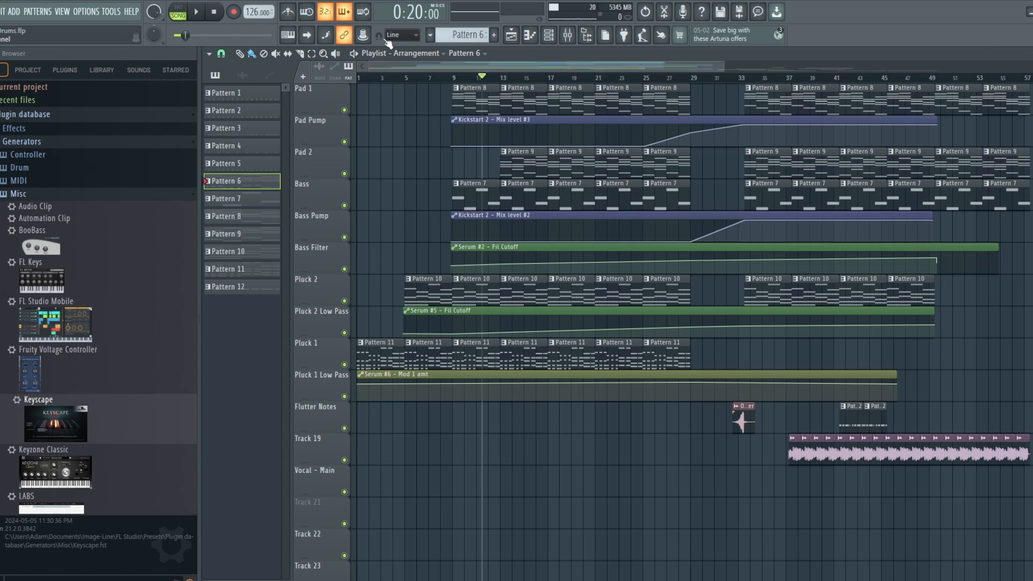
pyautogui.click(217, 12)
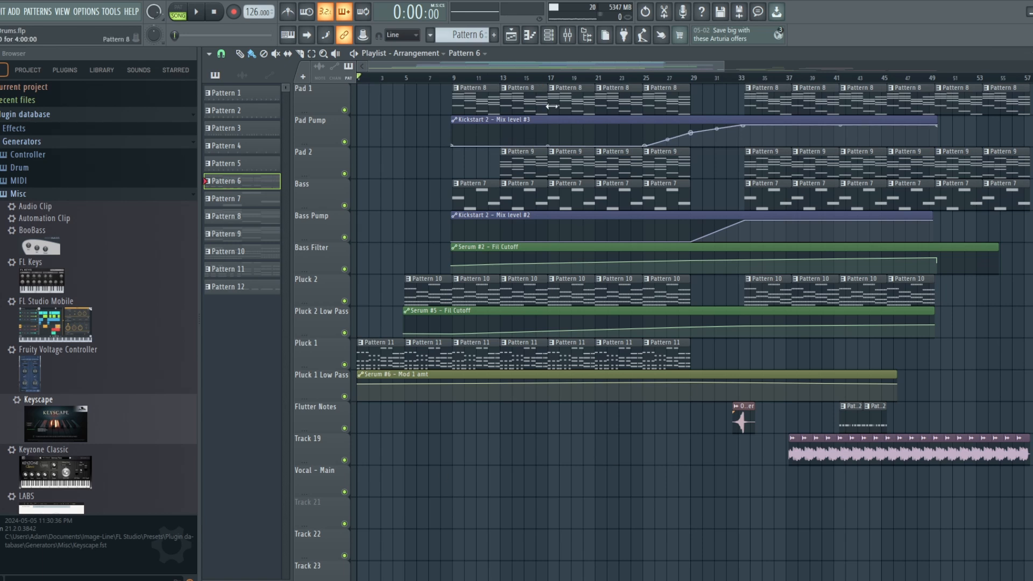
pyautogui.scroll(7, 676, 210)
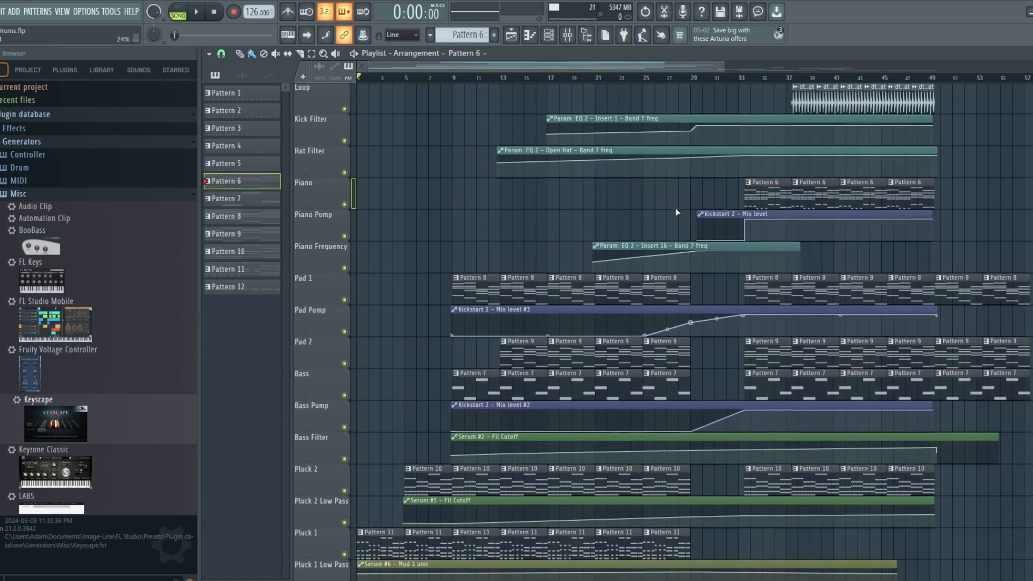
pyautogui.click(197, 13)
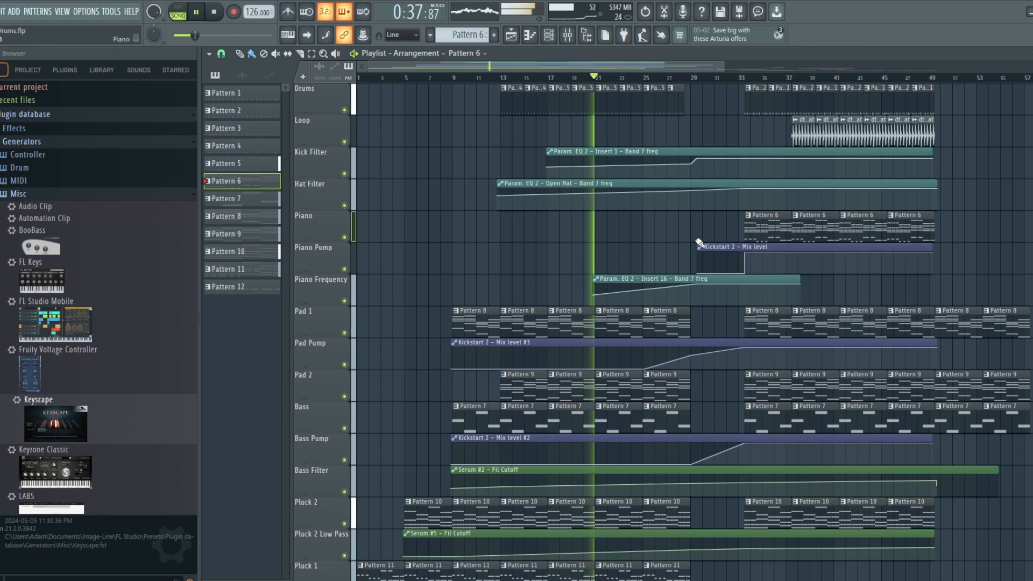
pyautogui.click(215, 13)
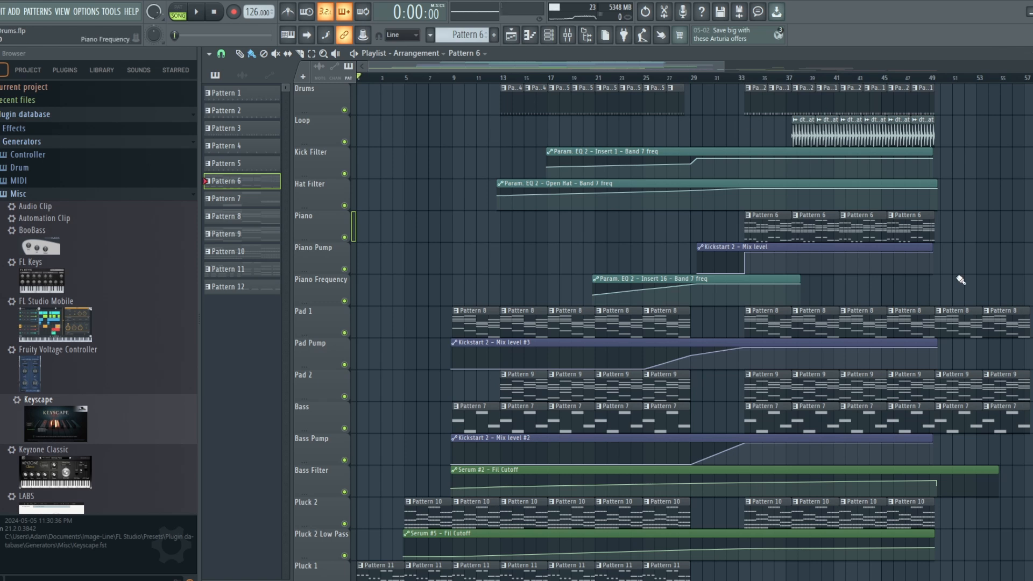
# Mute the Kick Filter automation track in the playlist
pyautogui.scroll(-1, 675, 221)
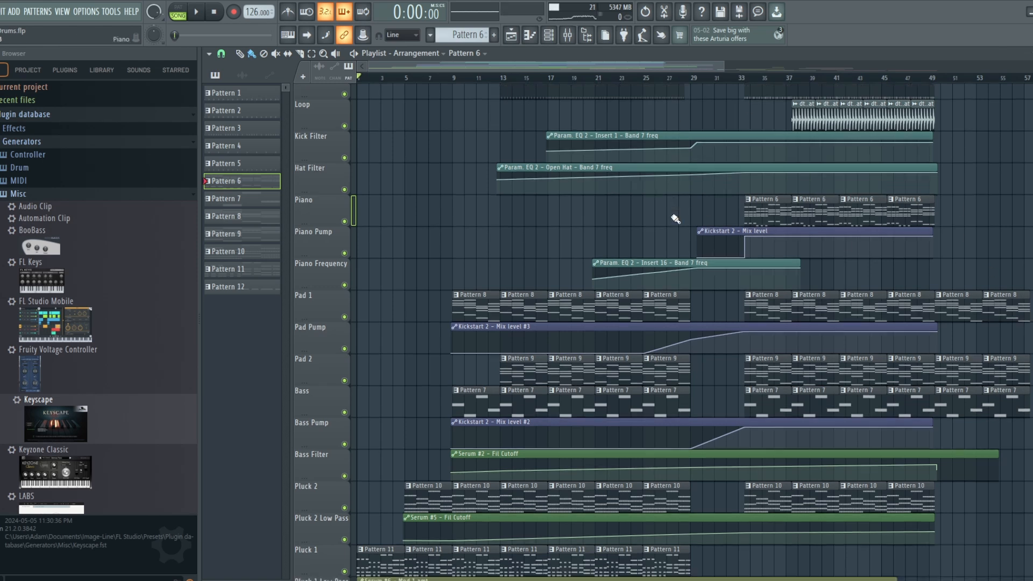
pyautogui.scroll(-3, 745, 431)
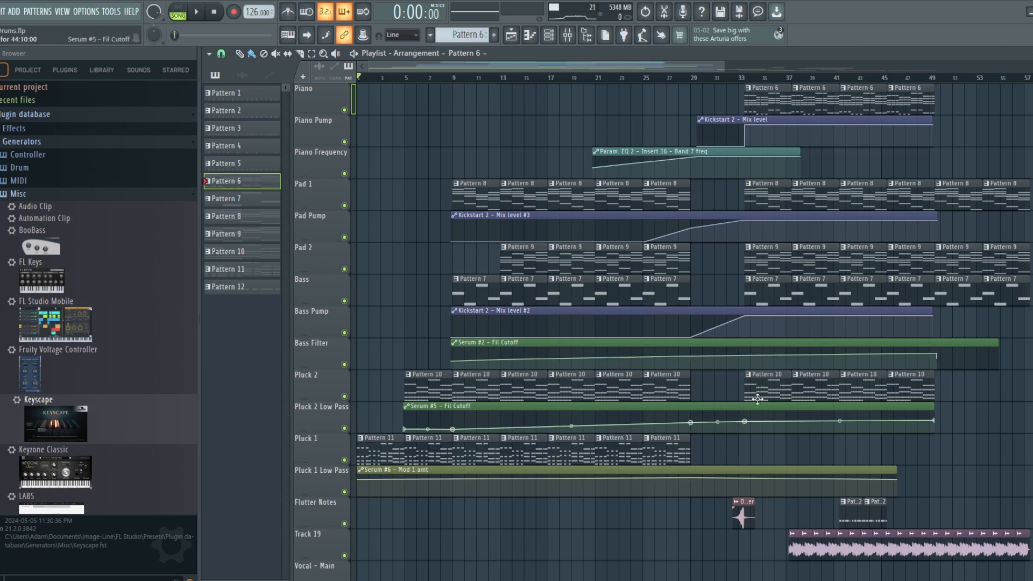
pyautogui.scroll(3, 628, 341)
pyautogui.scroll(1, 628, 341)
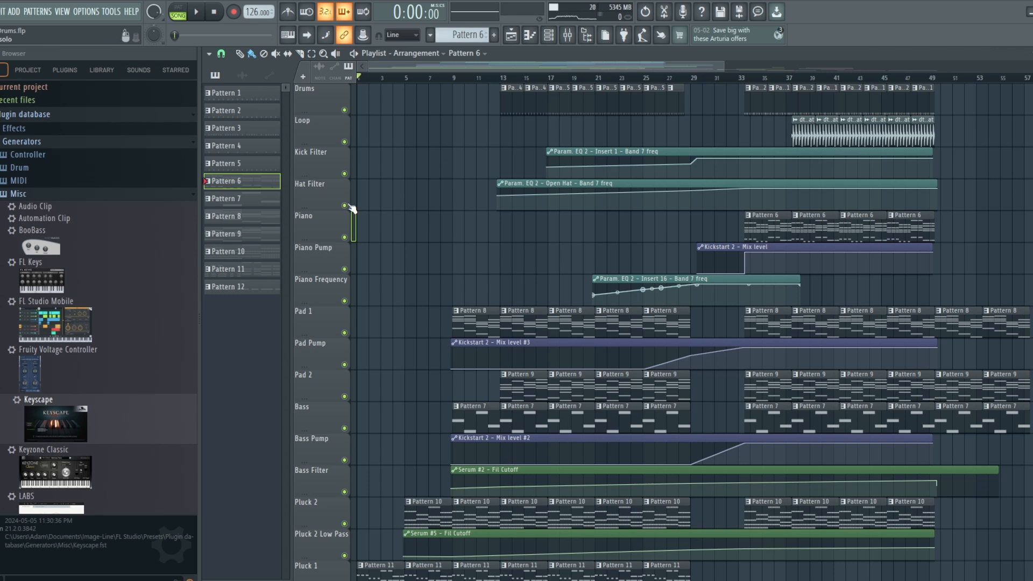
pyautogui.click(346, 174)
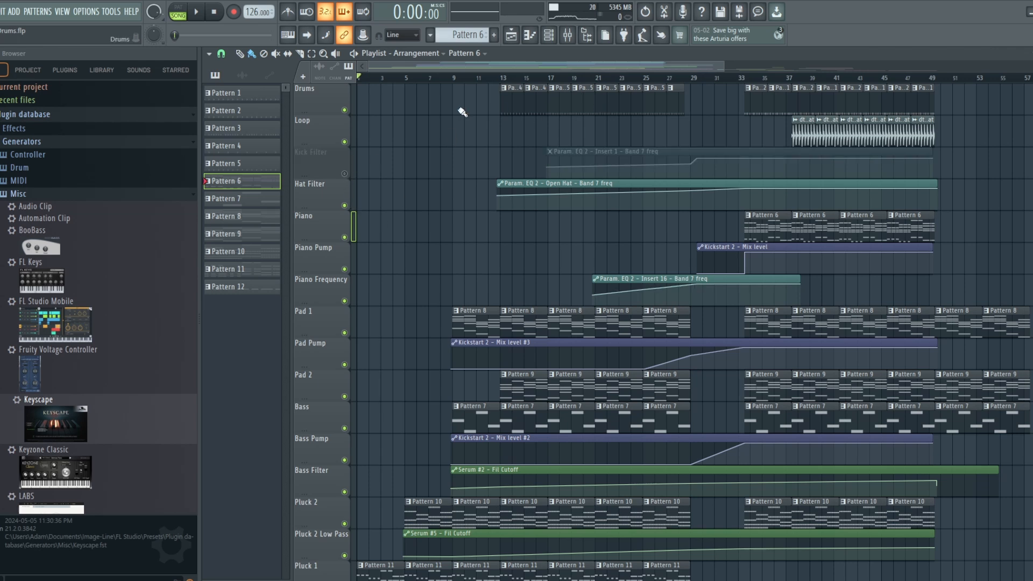
# Bypass the Fruity parametric EQ 2 on the Open Hat mixer track and audition the song from bar 13
pyautogui.click(504, 79)
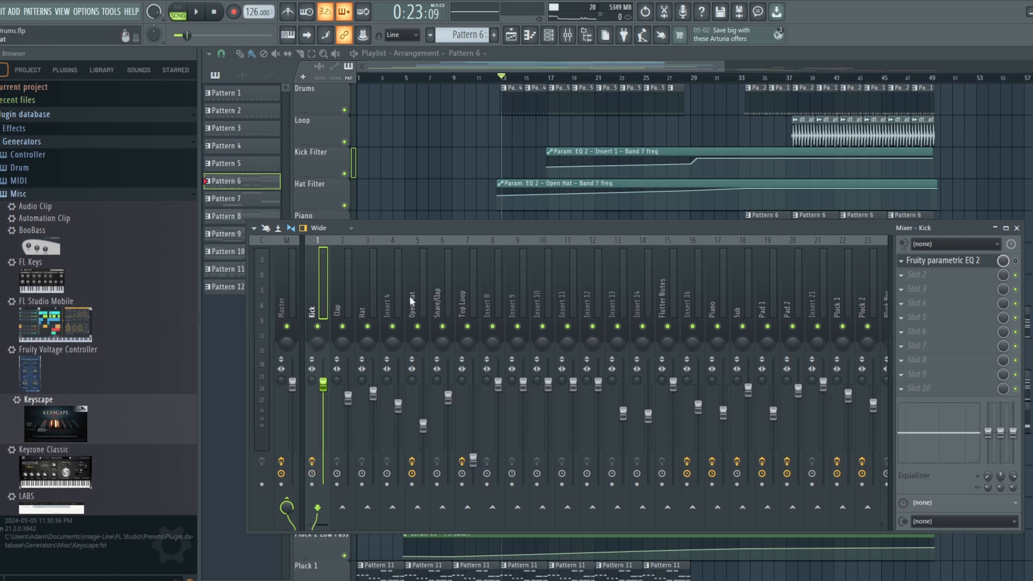
pyautogui.click(364, 293)
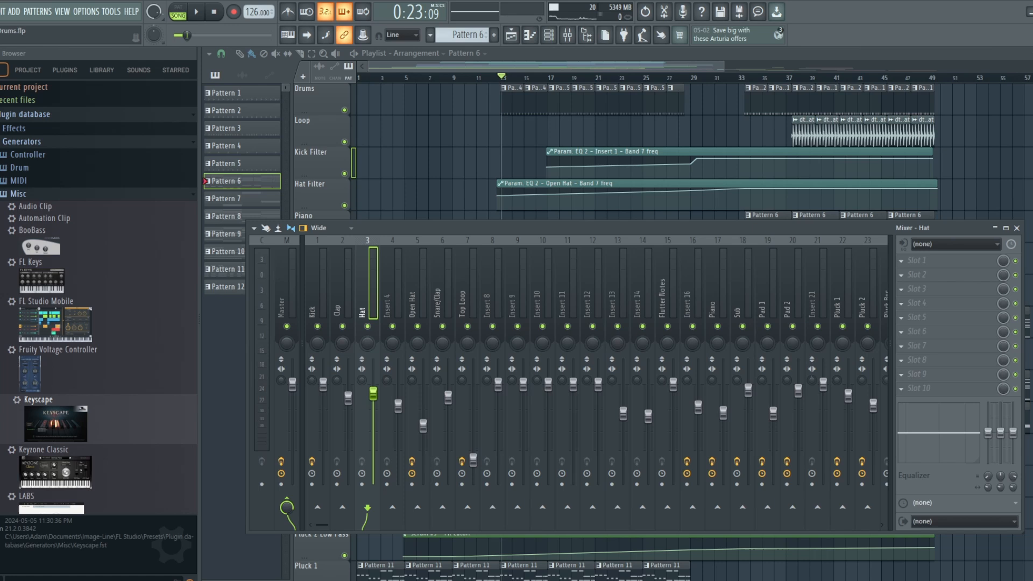
pyautogui.press('Right')
pyautogui.press('Right')
pyautogui.click(1015, 263)
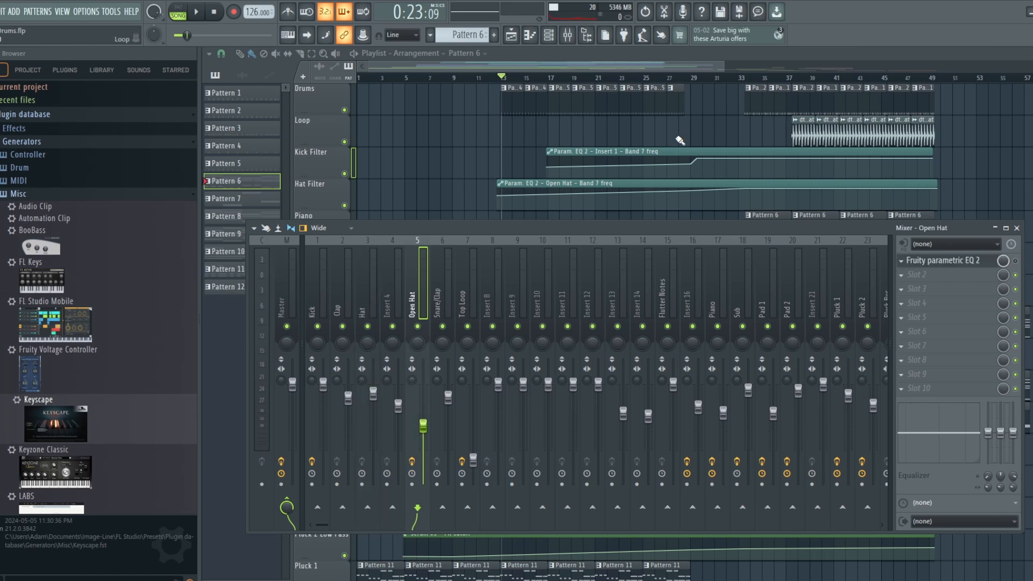
pyautogui.press('space')
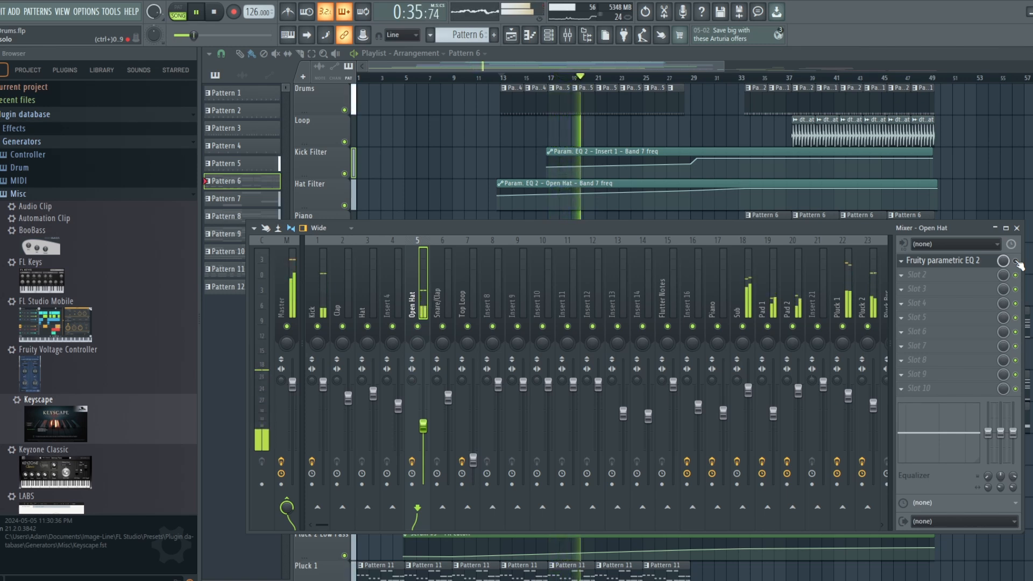
pyautogui.press('space')
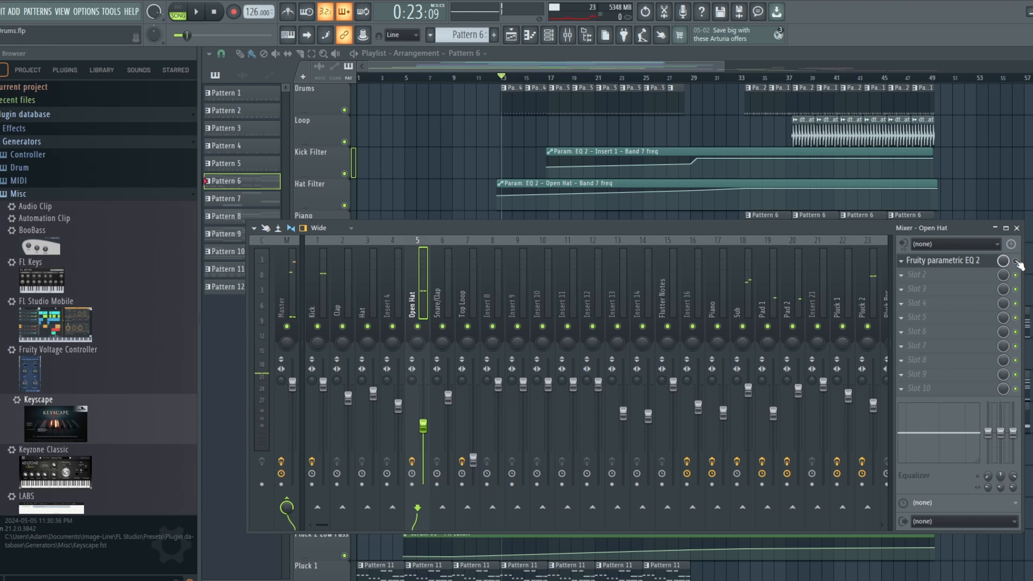
# Audition the song from bar 13 with the Kick mixer track selected, then stop and close the mixer
pyautogui.click(323, 305)
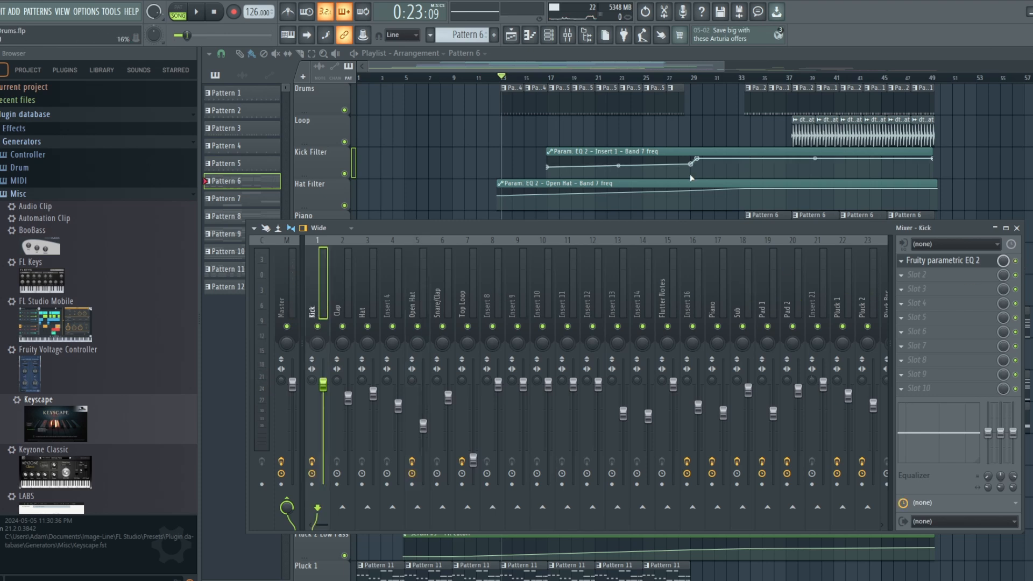
pyautogui.press('space')
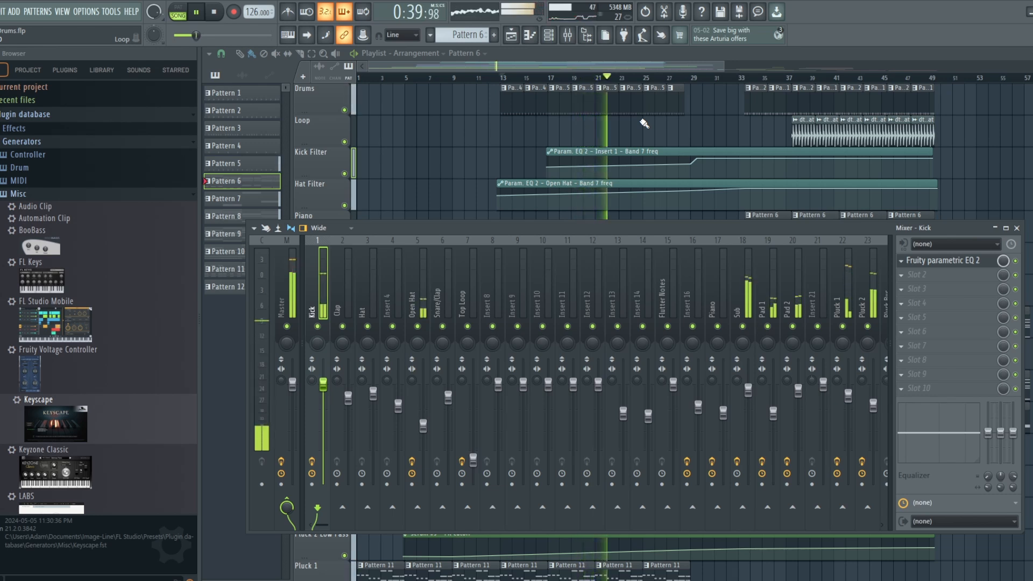
pyautogui.press('space')
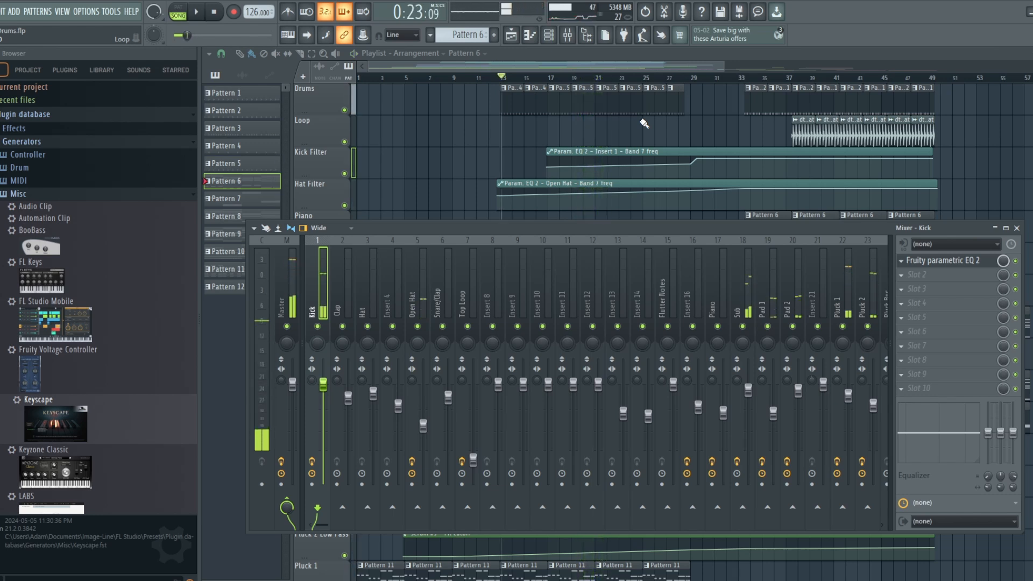
pyautogui.press('F9')
# Open the Serum #2 Fil Cutoff clip on the Bass Filter track in the automation editor
pyautogui.scroll(-1, 638, 155)
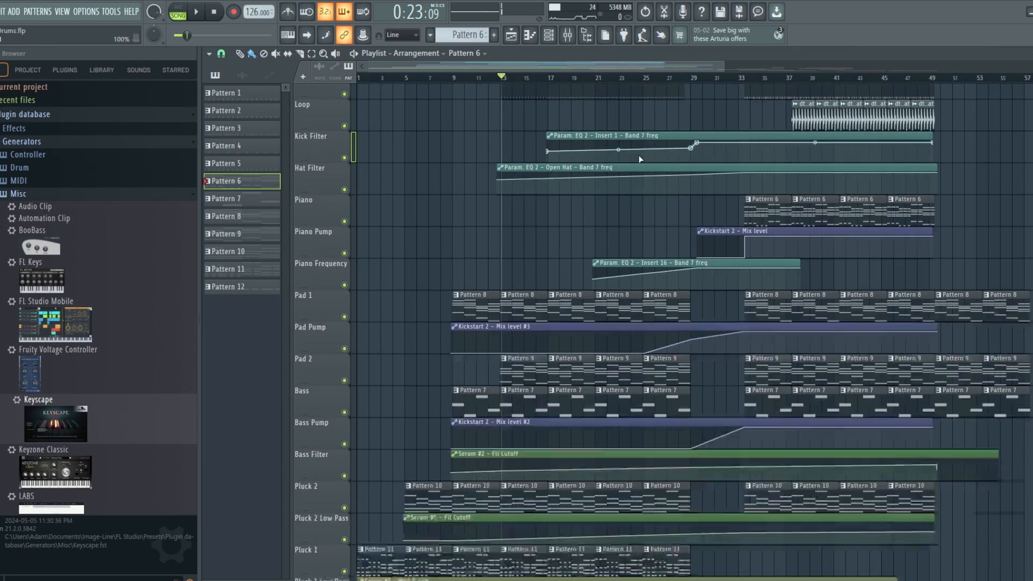
pyautogui.scroll(-4, 643, 226)
pyautogui.scroll(-2, 643, 225)
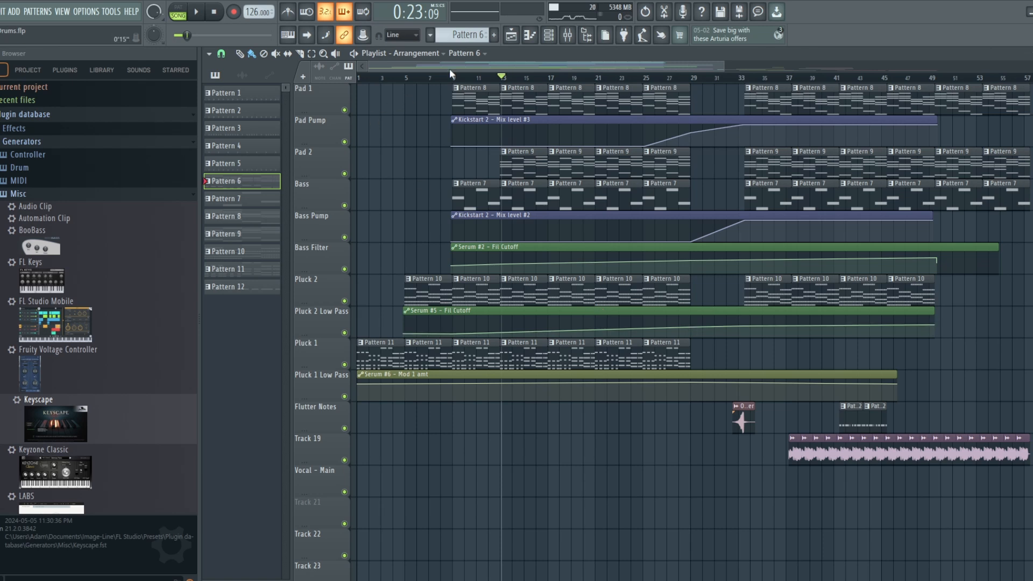
pyautogui.doubleClick(535, 247)
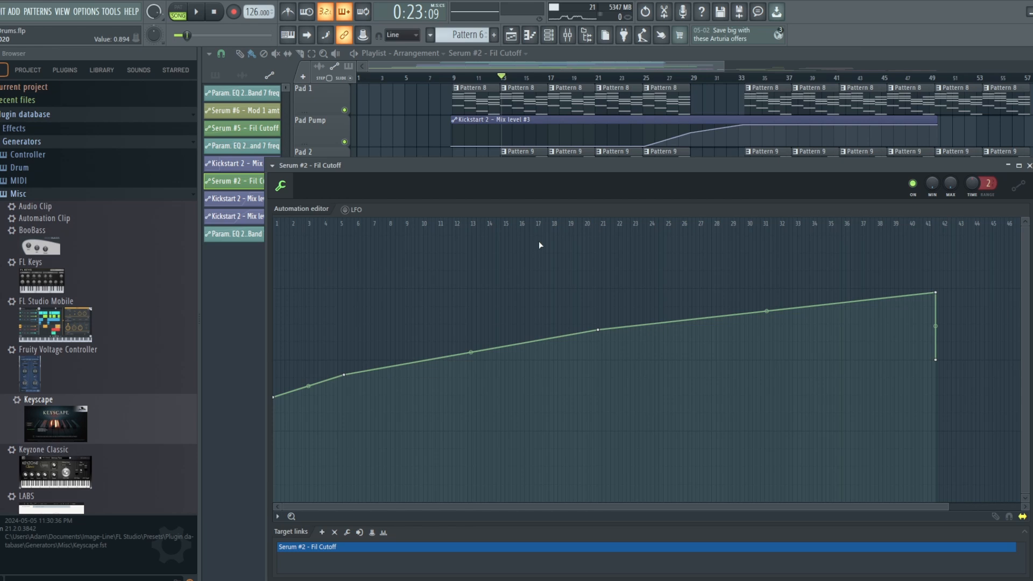
# Look over the Kick mixer track and the channel rack, then close the mixer, channel rack and automation editor
pyautogui.click(568, 35)
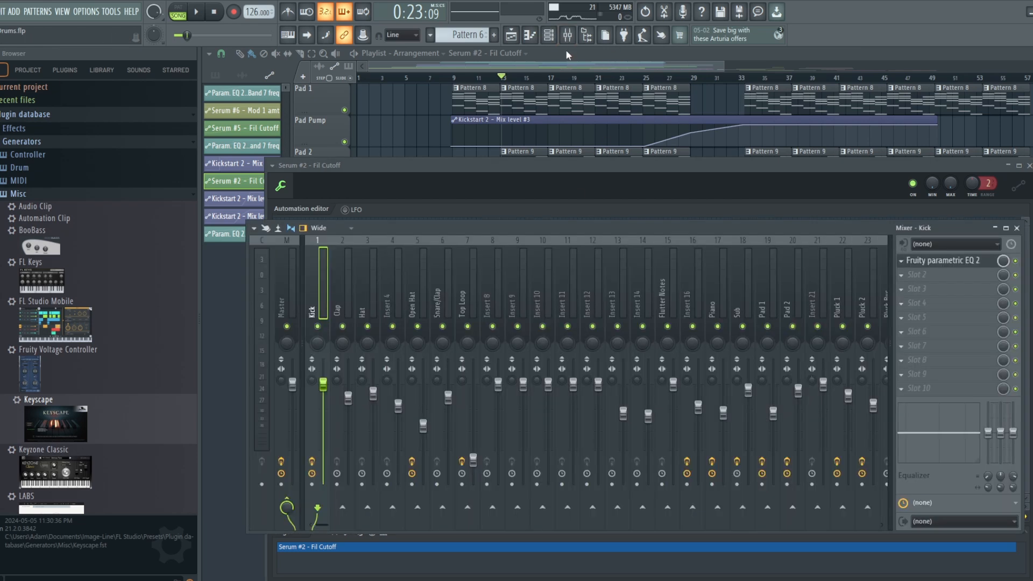
pyautogui.press('F6')
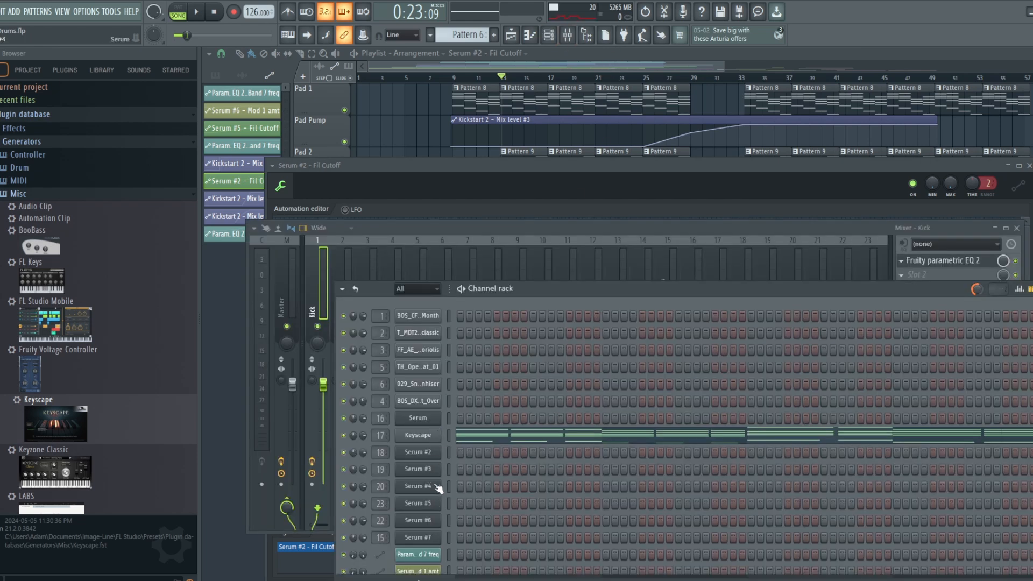
pyautogui.scroll(-4, 439, 488)
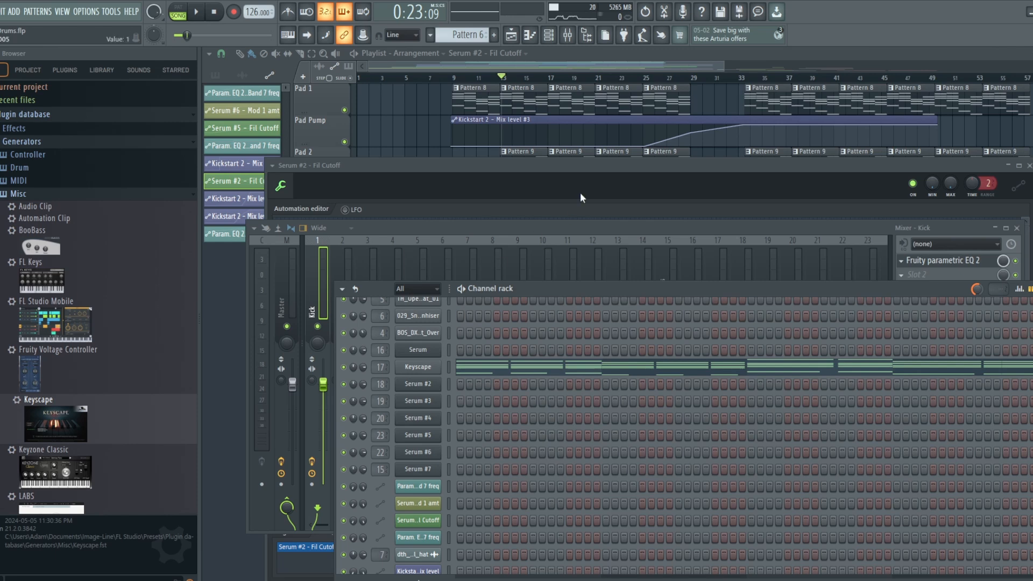
pyautogui.press('F12')
pyautogui.click(576, 35)
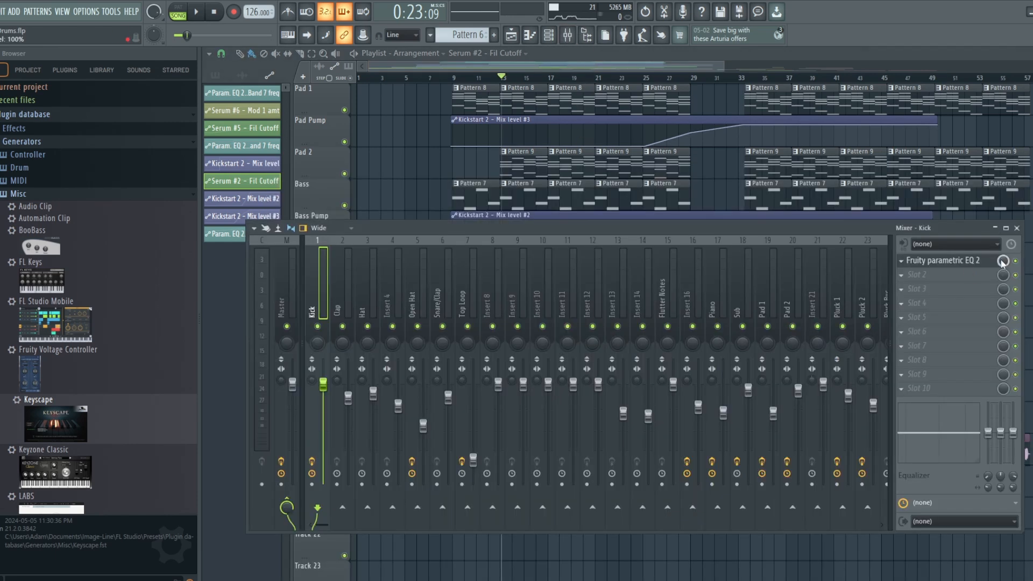
pyautogui.press('F9')
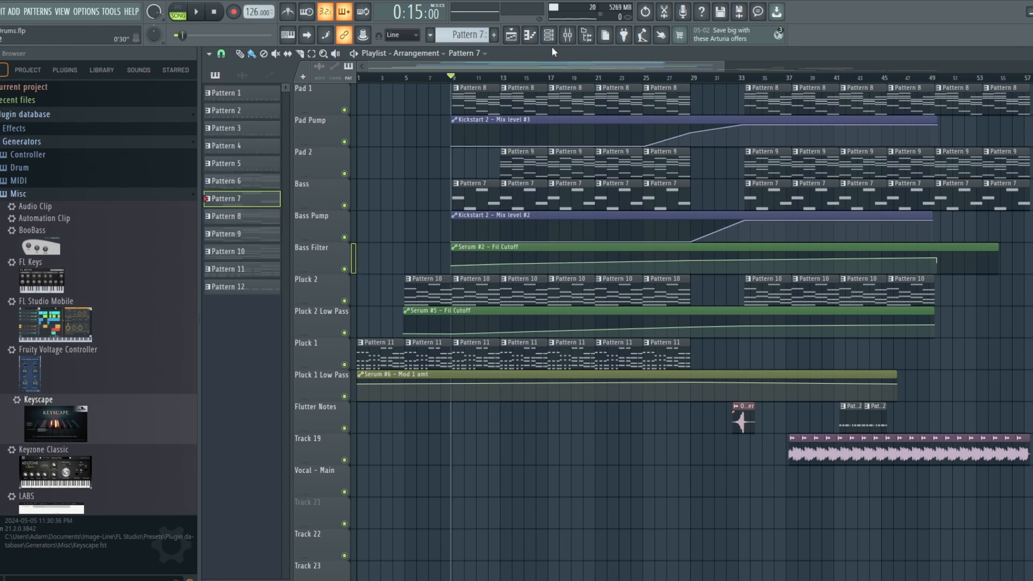
# Check the Sub mixer track's Kickstart 2 slot and the Serum #2 channel used by Pattern 7
pyautogui.press('F6')
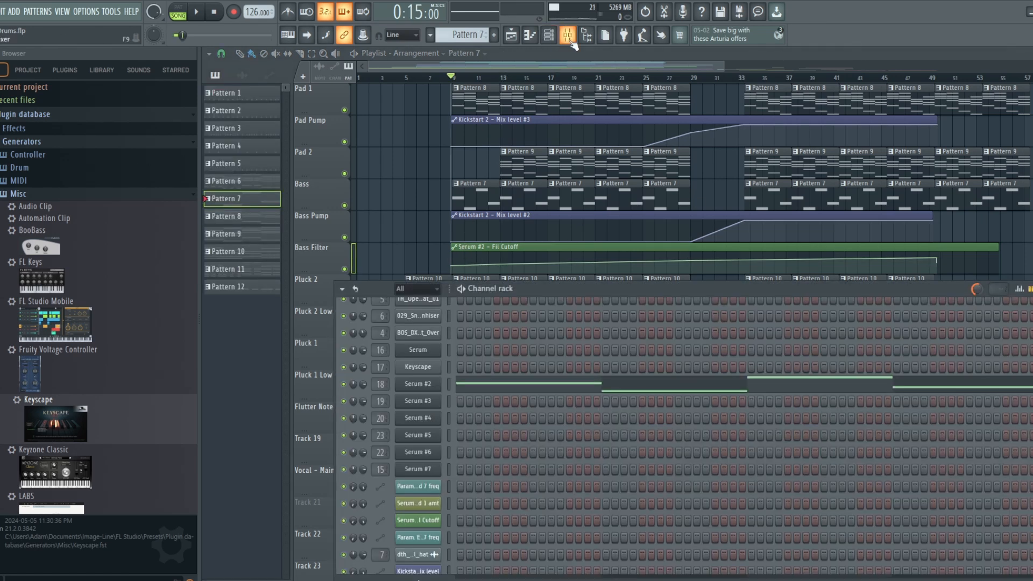
pyautogui.click(571, 41)
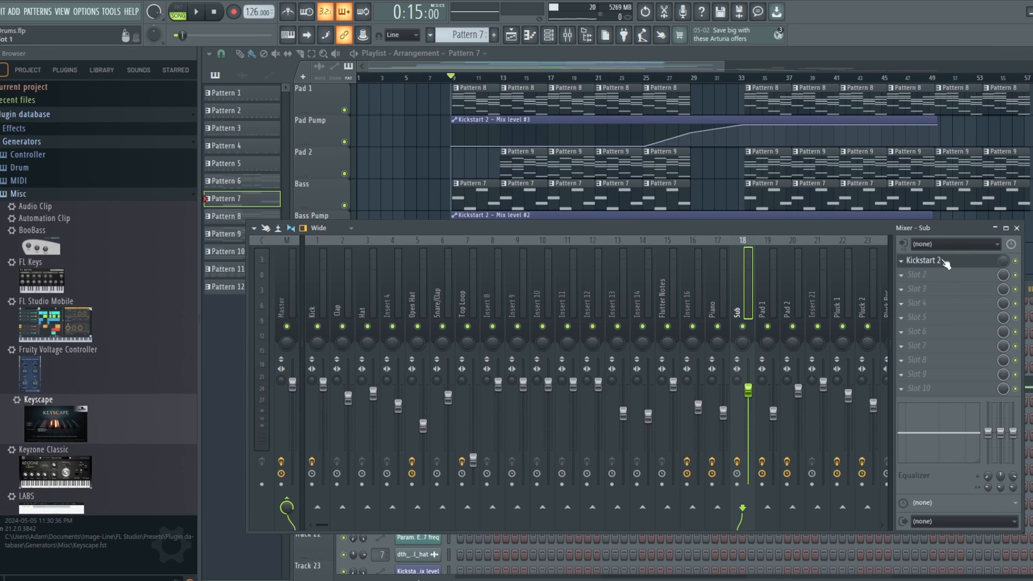
pyautogui.press('F12')
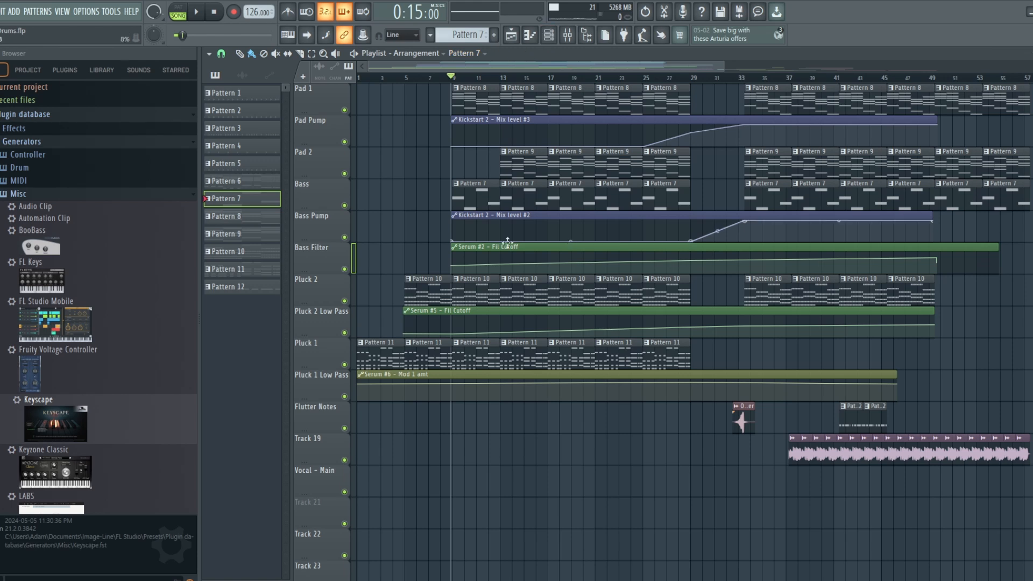
pyautogui.click(550, 39)
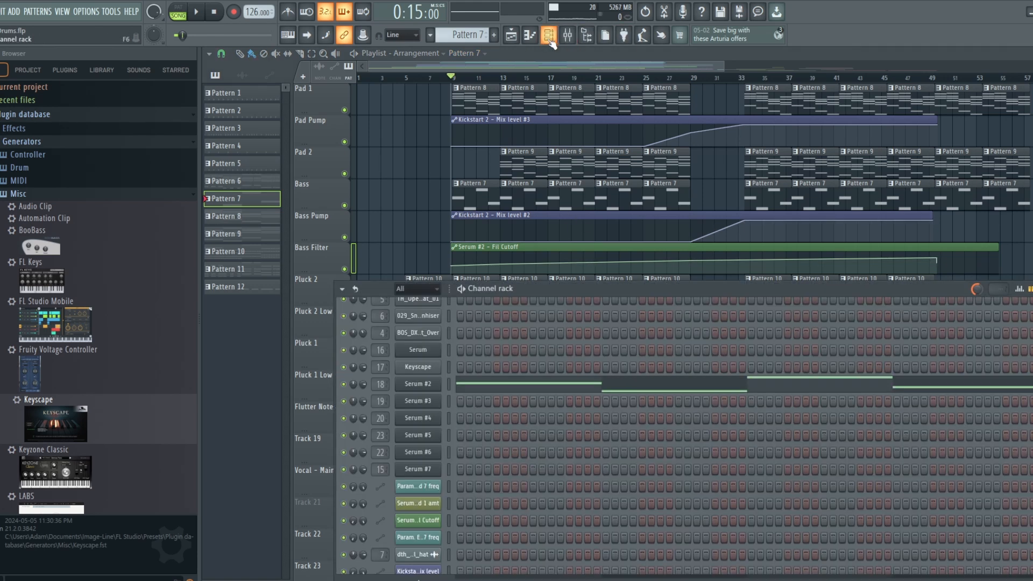
# Solo the Bass and Bass Filter tracks and play them from bar 9 with the Serum #2 synth open
pyautogui.keyDown('ctrl'); pyautogui.click(345, 269); pyautogui.keyUp('ctrl')
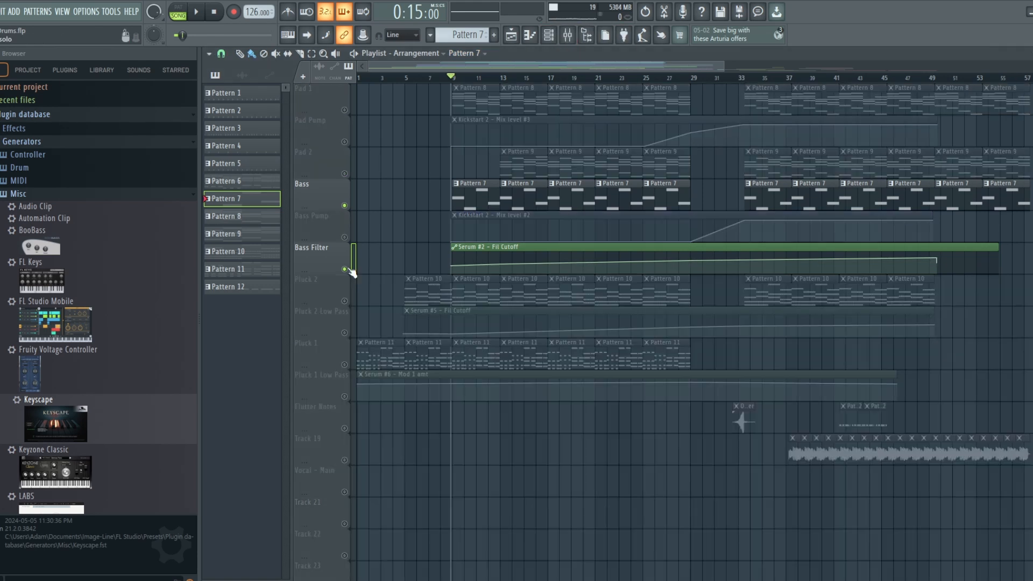
pyautogui.click(568, 35)
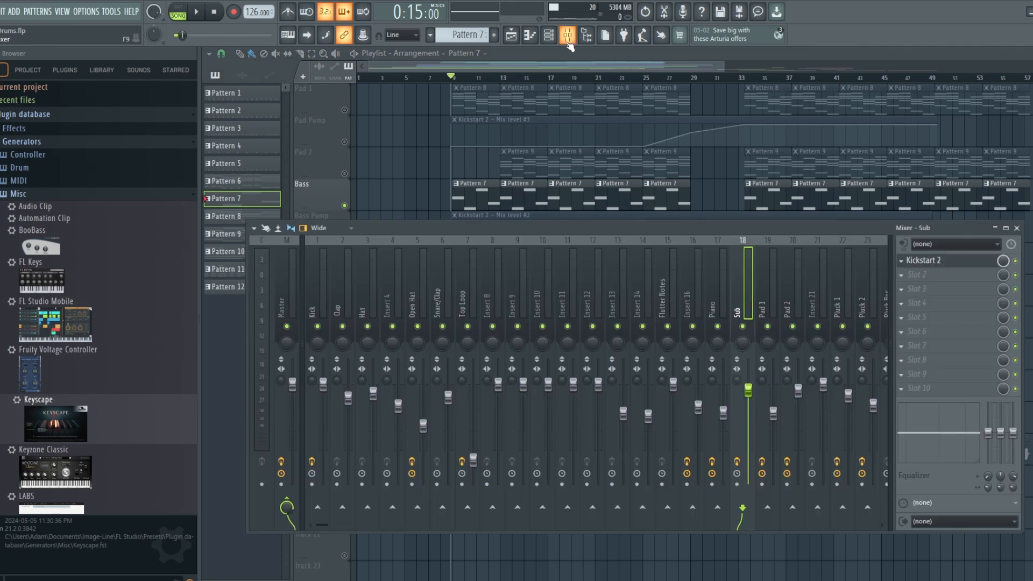
pyautogui.click(549, 39)
pyautogui.click(530, 40)
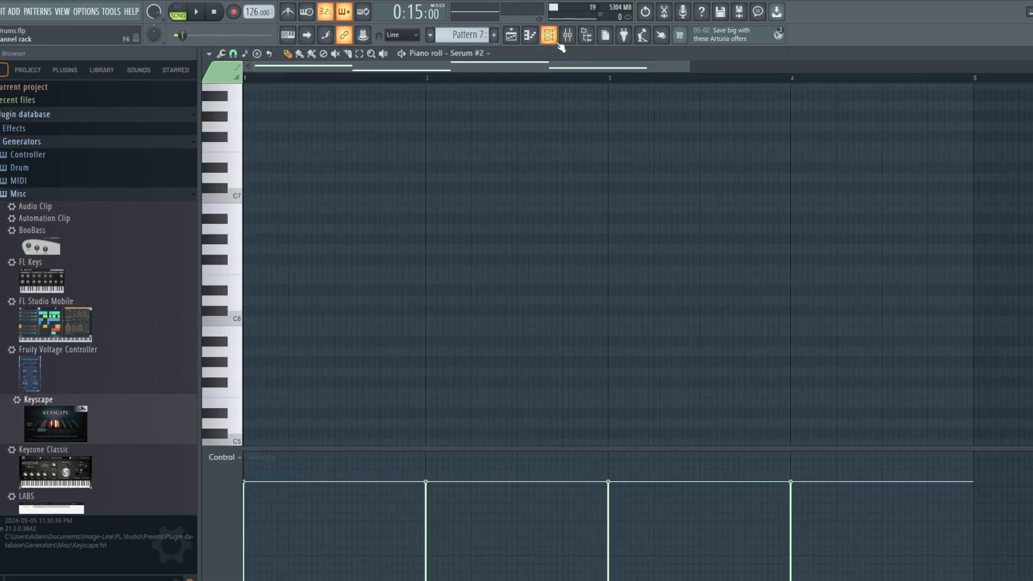
pyautogui.click(554, 41)
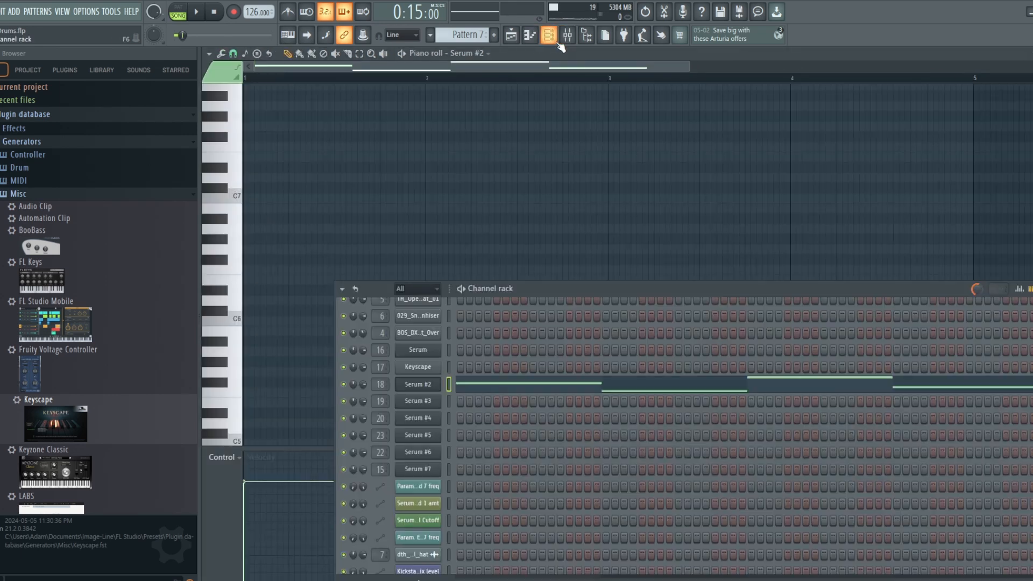
pyautogui.click(421, 392)
pyautogui.press('space')
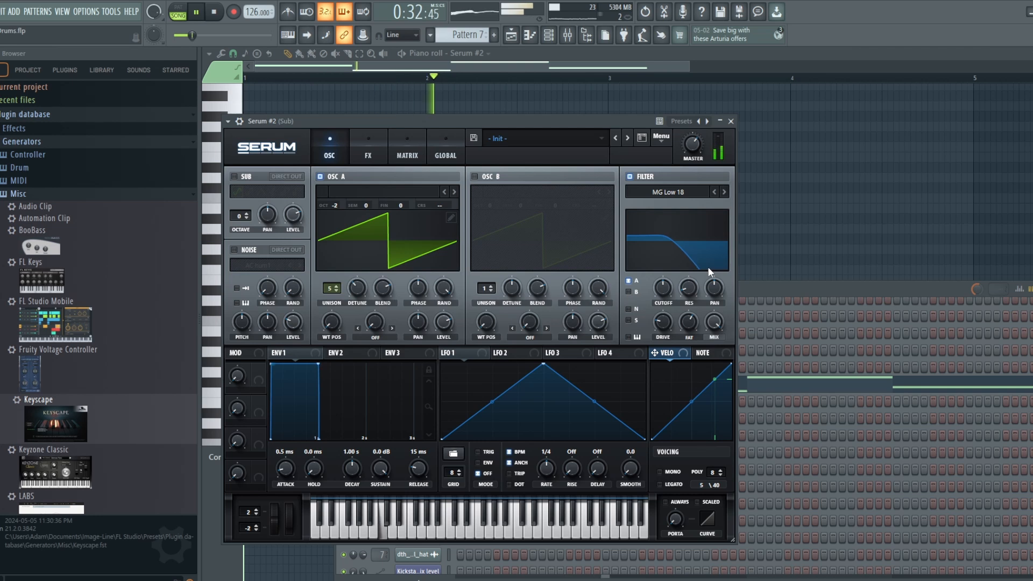
# Check the Sub mixer track's Kickstart 2 slot while the soloed bass plays, then stop playback
pyautogui.click(548, 35)
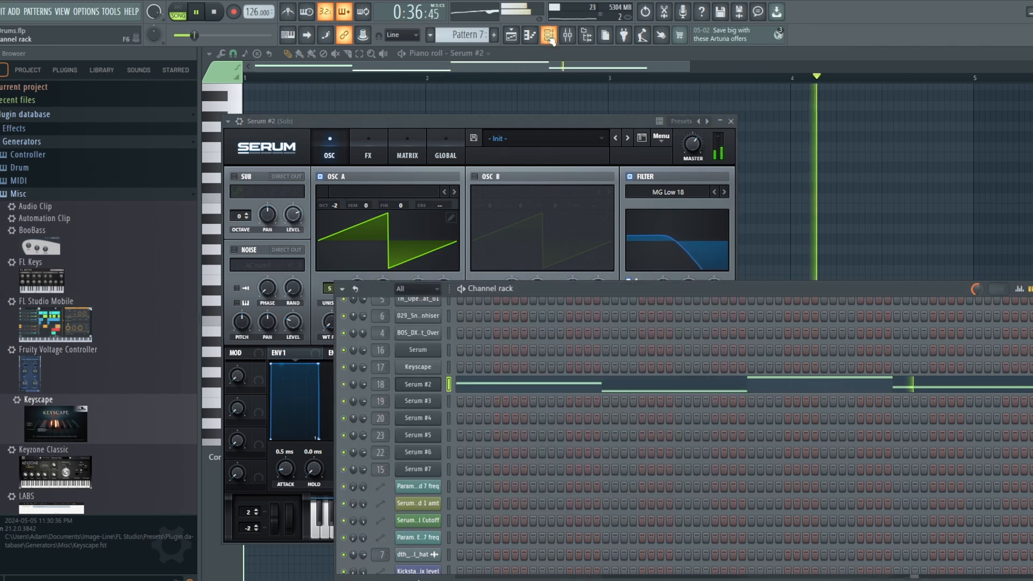
pyautogui.click(549, 38)
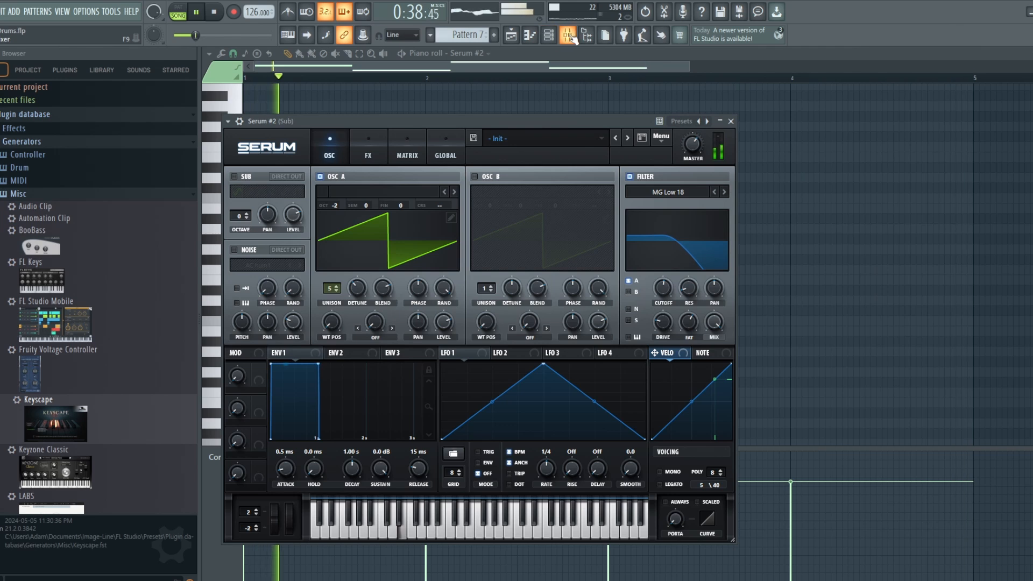
pyautogui.click(573, 39)
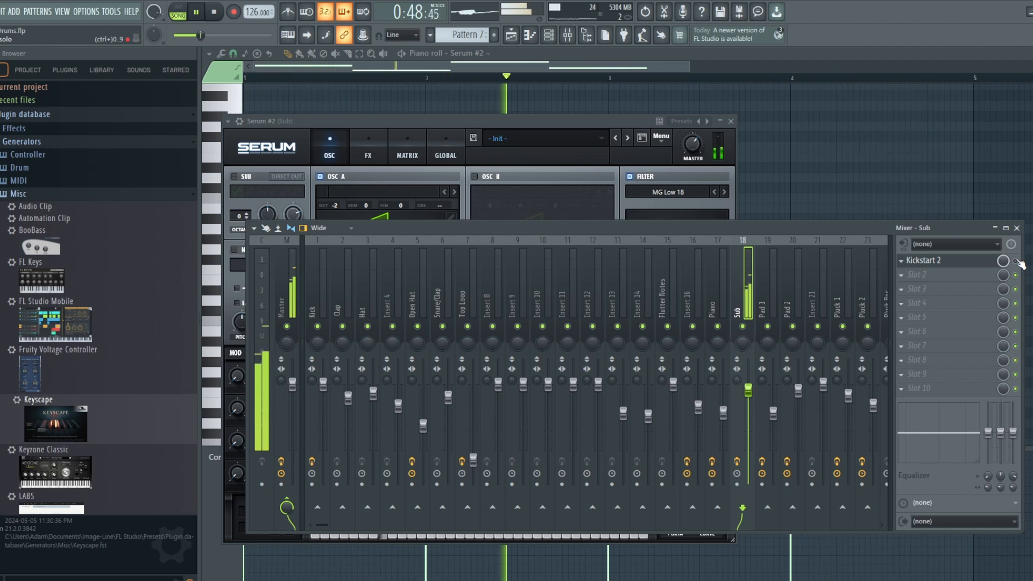
pyautogui.click(552, 38)
pyautogui.click(531, 37)
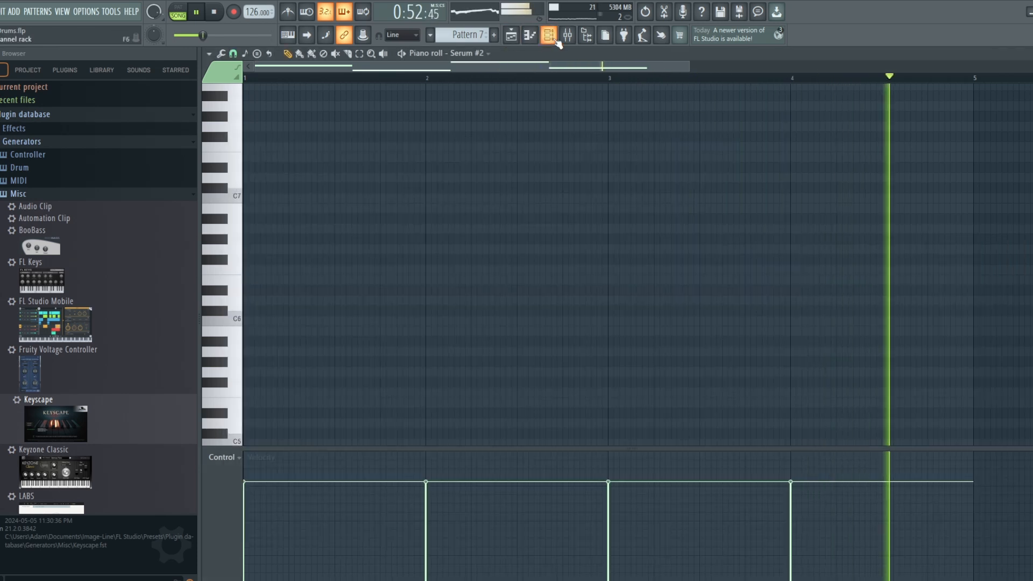
pyautogui.press('space')
# Review the Serum #2 synth, then return to the playlist and unsolo the Bass and Bass Filter tracks
pyautogui.click(557, 42)
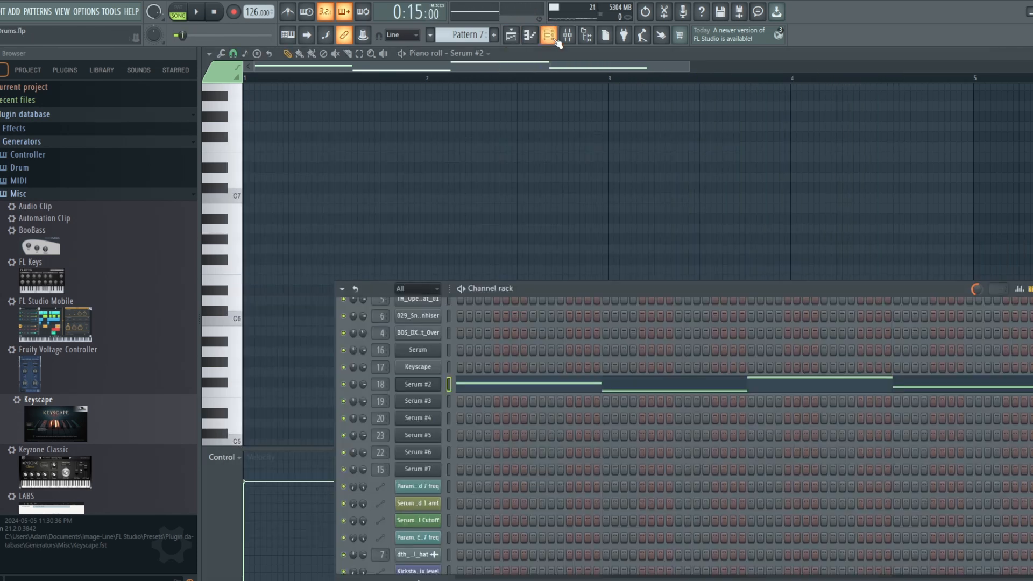
pyautogui.click(419, 385)
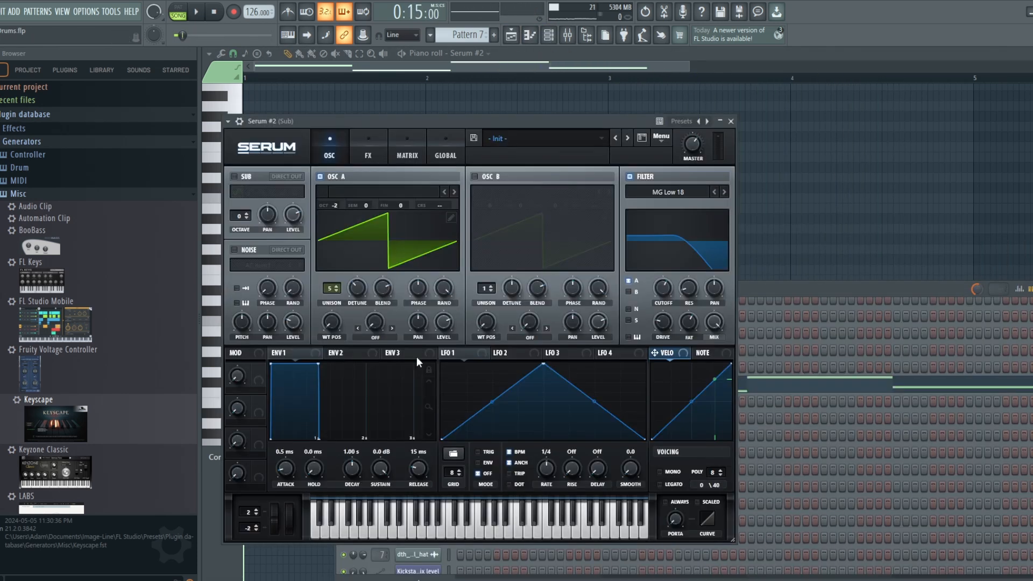
pyautogui.click(518, 41)
pyautogui.rightClick(350, 272)
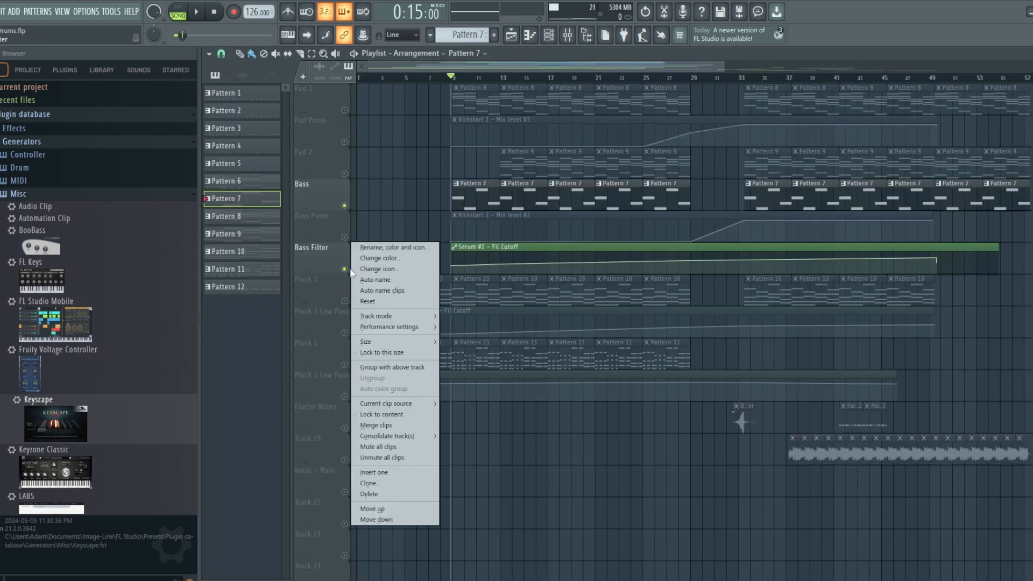
pyautogui.rightClick(345, 269)
pyautogui.rightClick(345, 270)
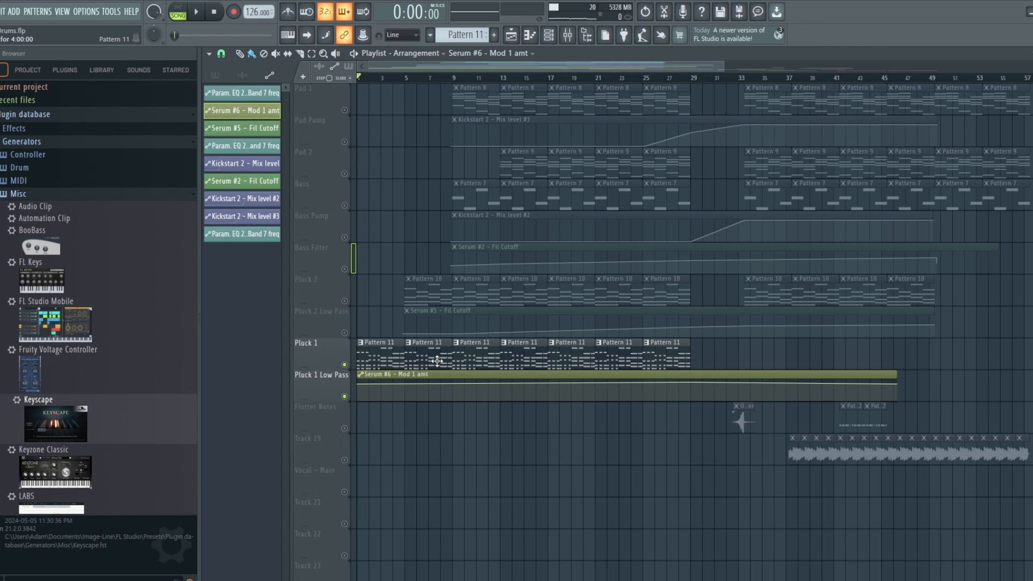
# Audition the soloed Pluck 1 and its Low Pass automation from the song start, then again with Serum #6 open
pyautogui.press('space')
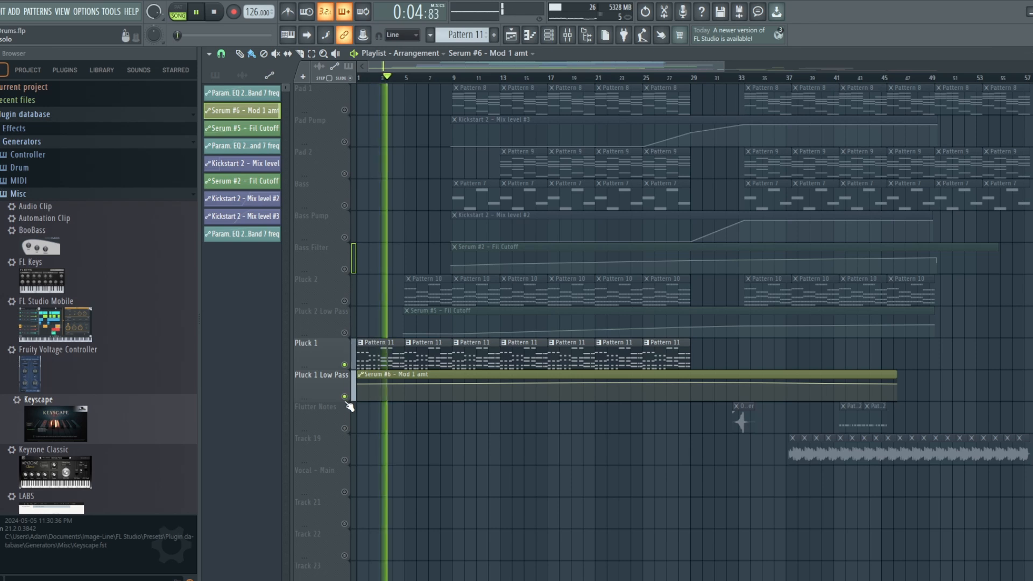
pyautogui.press('space')
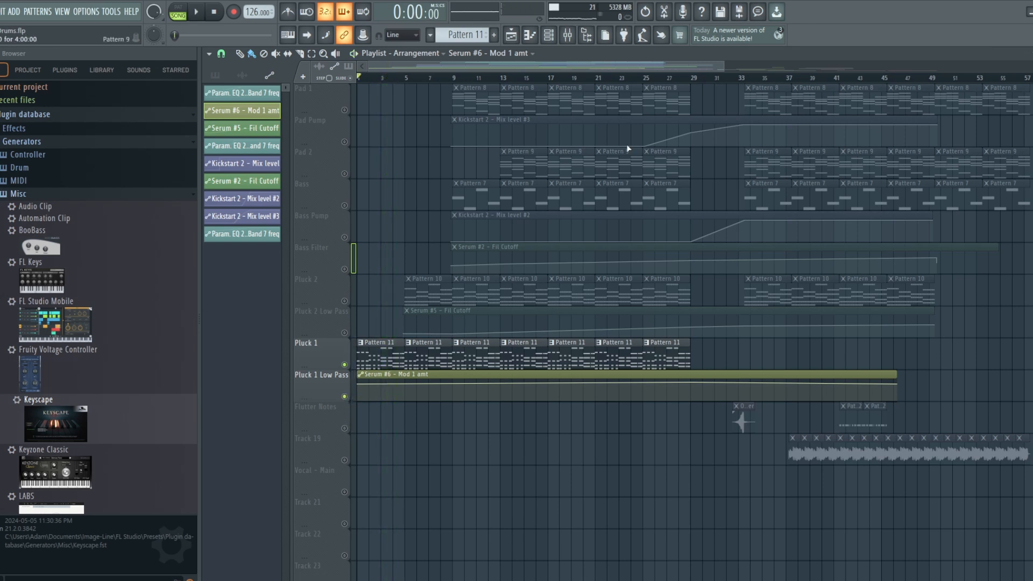
pyautogui.click(549, 35)
pyautogui.click(425, 452)
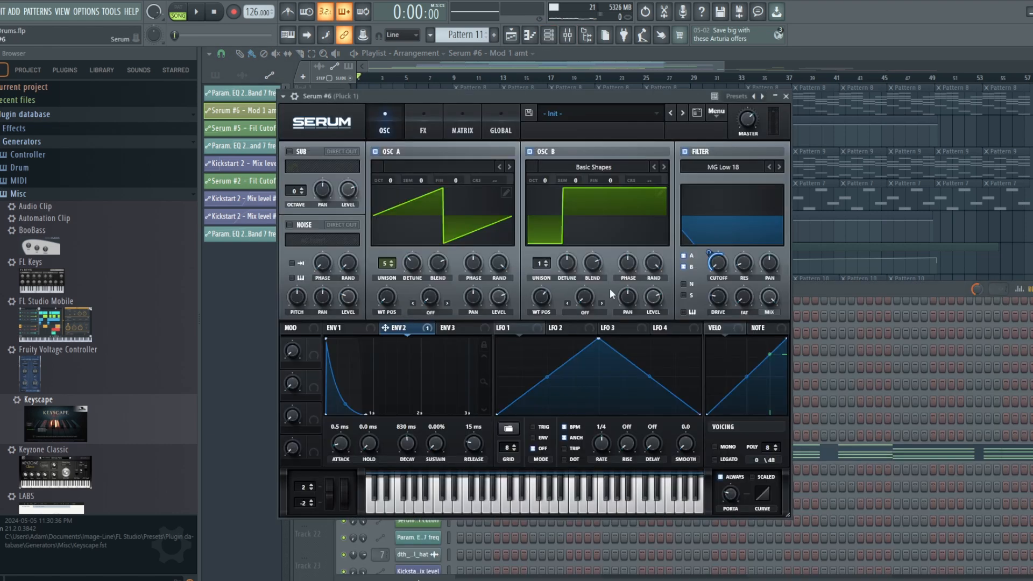
pyautogui.press('space')
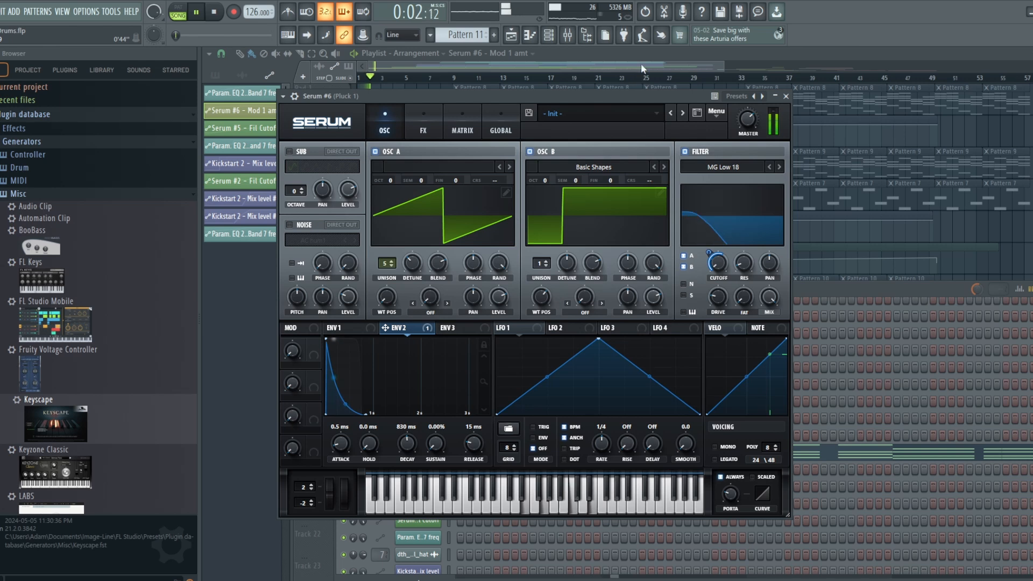
# Close Serum #6 and audition the soloed Pluck 1 from about bar 26, then stop playback
pyautogui.click(641, 63)
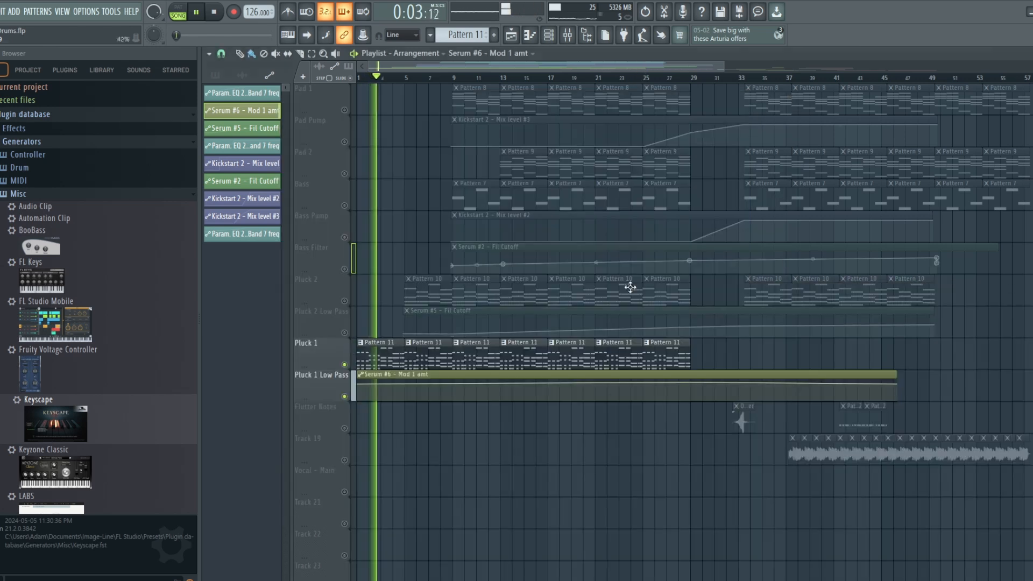
pyautogui.click(662, 81)
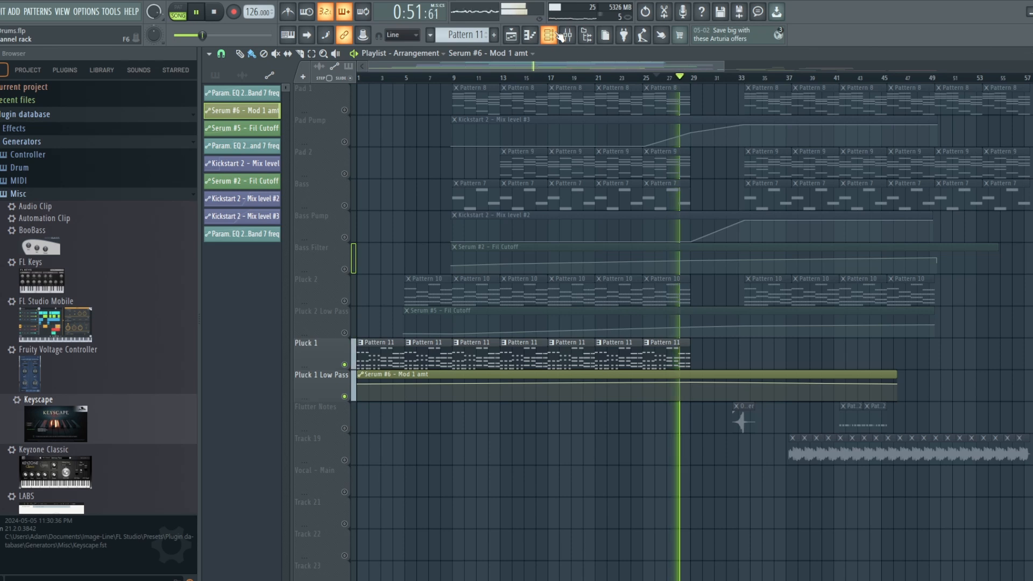
pyautogui.press('space')
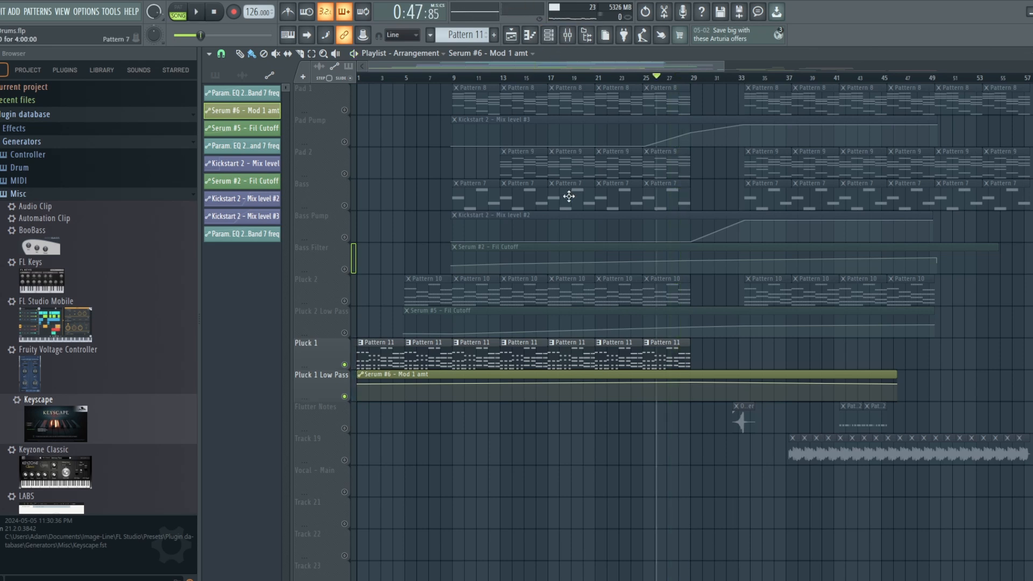
# Unsolo the Pluck 1 and Pluck 1 Low Pass tracks in the playlist
pyautogui.rightClick(346, 366)
pyautogui.rightClick(346, 366)
pyautogui.scroll(1, 702, 425)
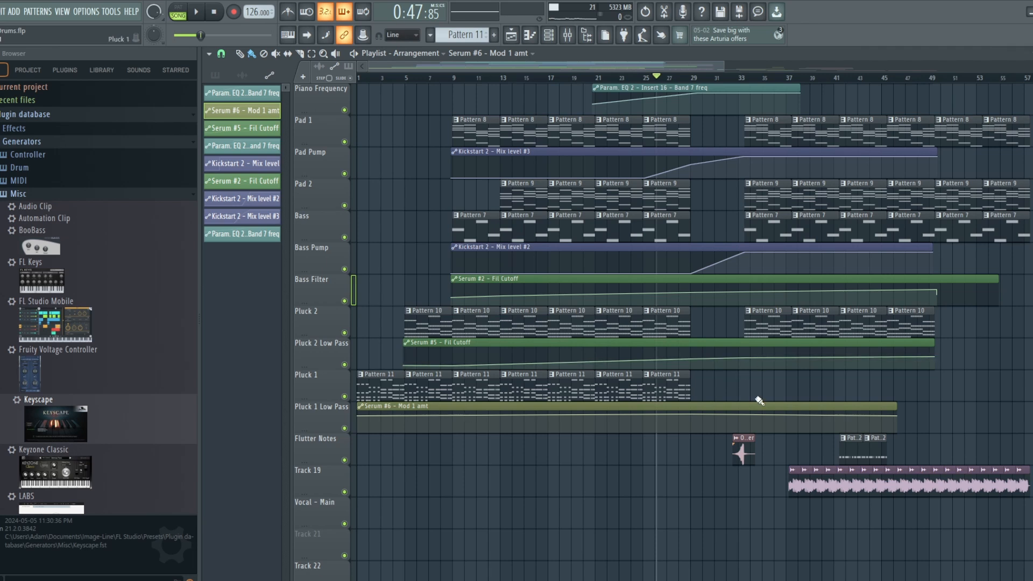
pyautogui.scroll(3, 759, 399)
pyautogui.scroll(2, 759, 400)
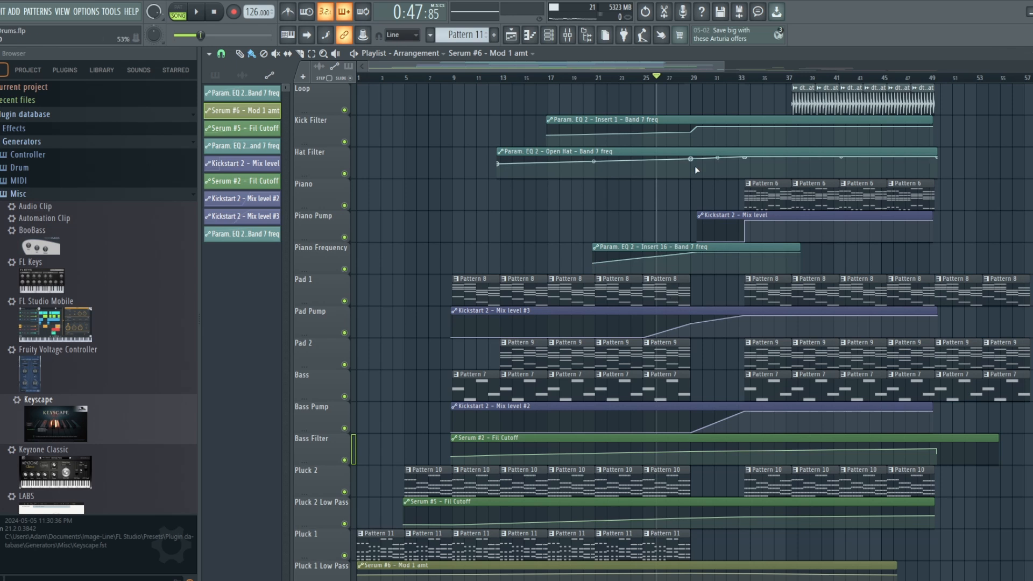
# Audition the full arrangement from bar 9, then stop playback and look over the filter and pump automation tracks
pyautogui.click(452, 76)
pyautogui.scroll(-1, 444, 278)
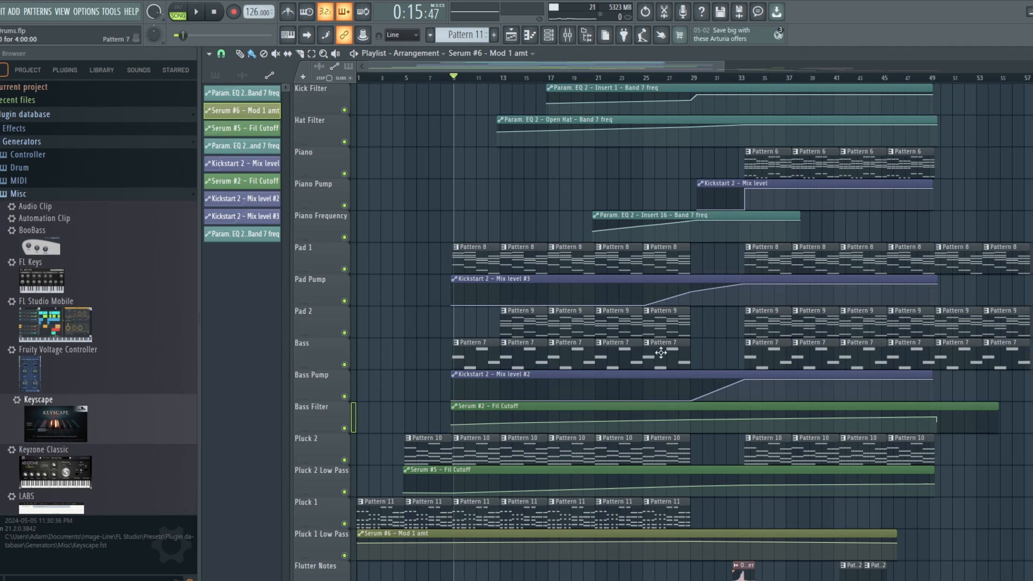
pyautogui.press('space')
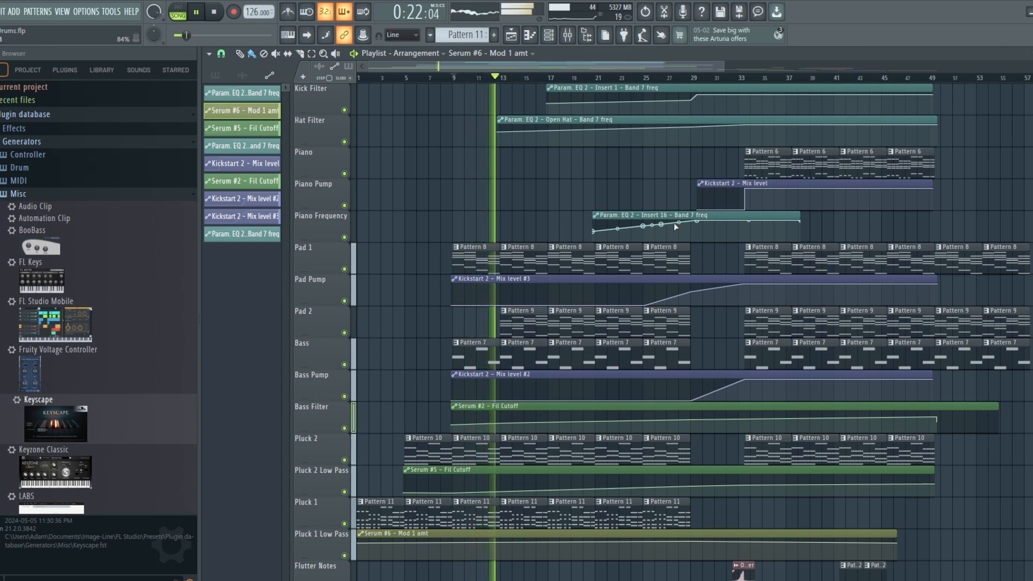
pyautogui.press('space')
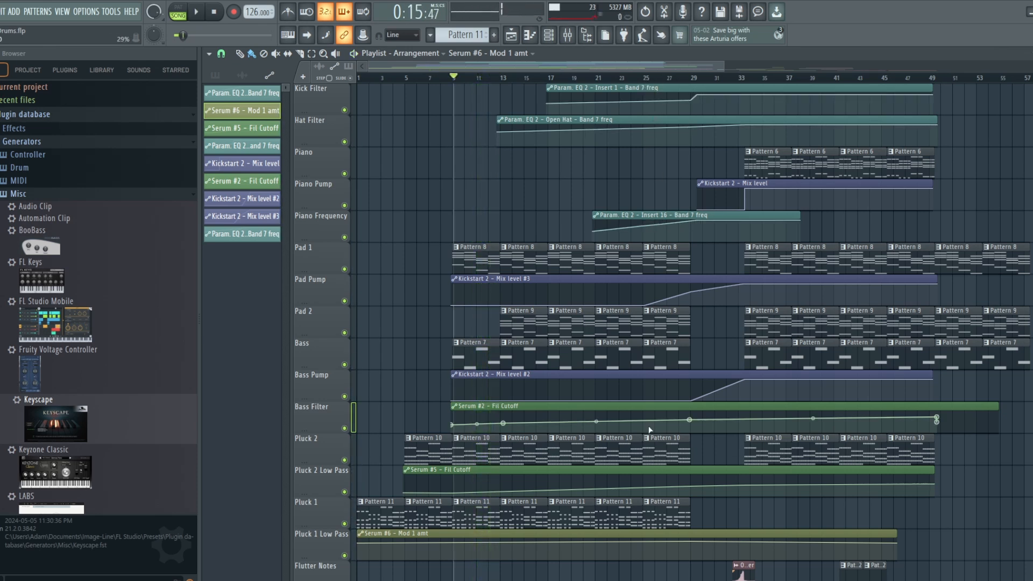
pyautogui.scroll(2, 651, 425)
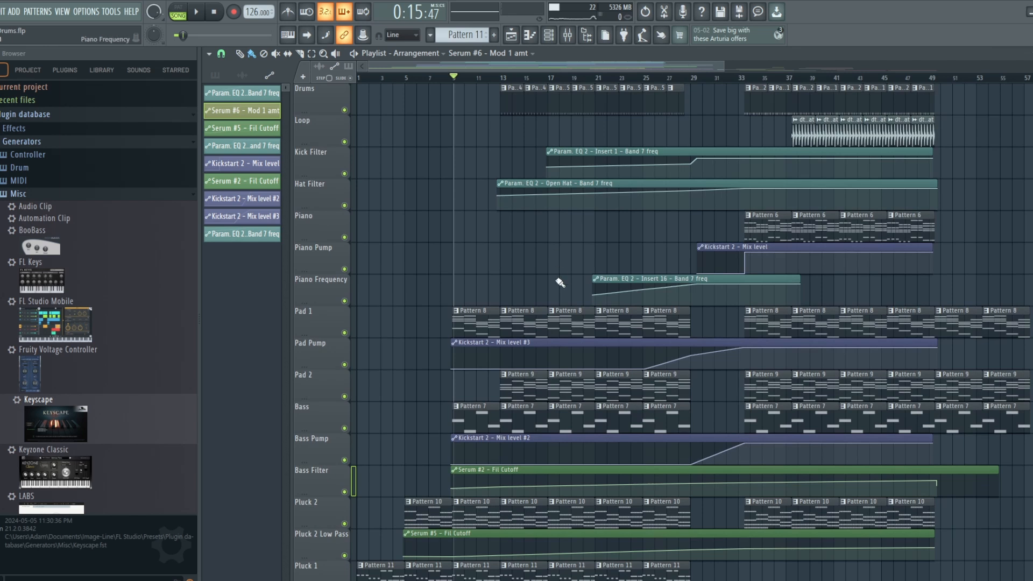
# Audition the full arrangement from bar 25, where the Pad Pump automation starts to rise, then stop playback
pyautogui.scroll(-2, 560, 283)
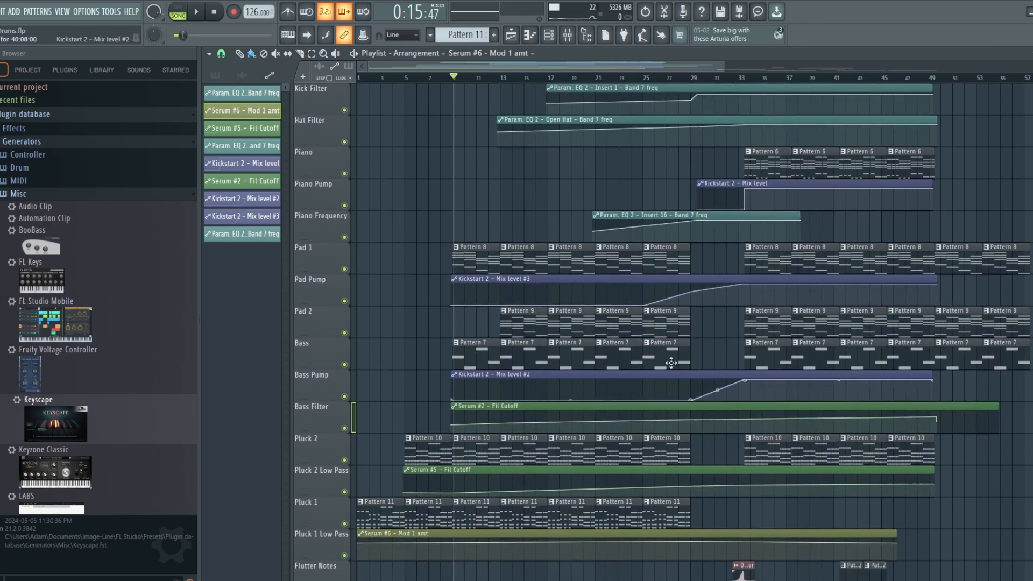
pyautogui.click(646, 79)
pyautogui.scroll(2, 710, 366)
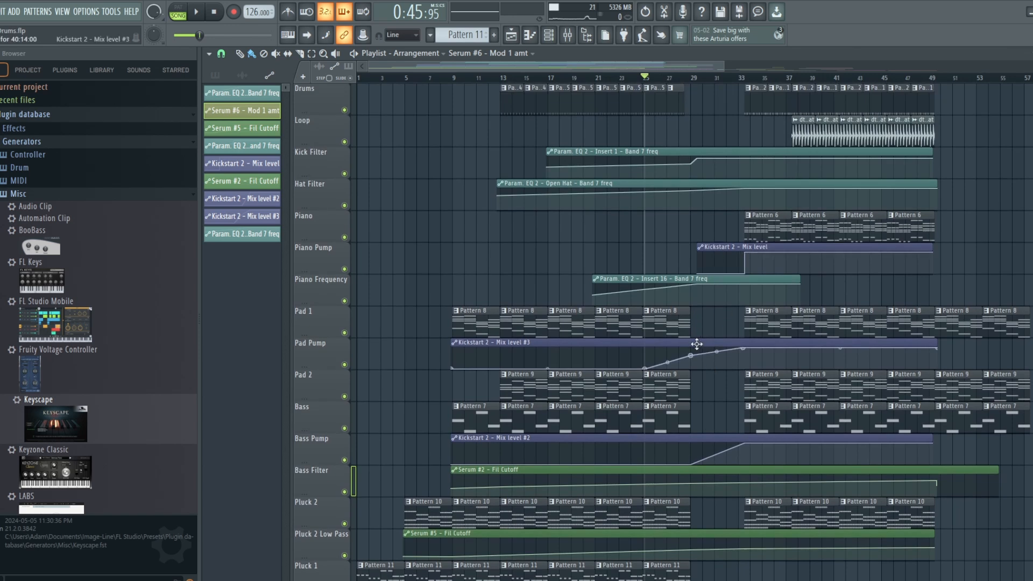
pyautogui.press('space')
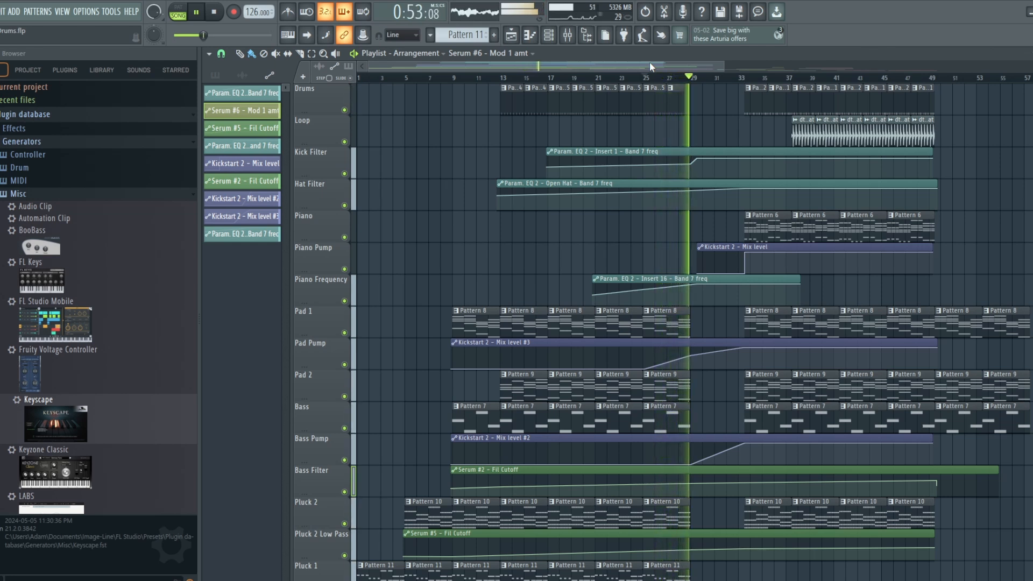
pyautogui.press('space')
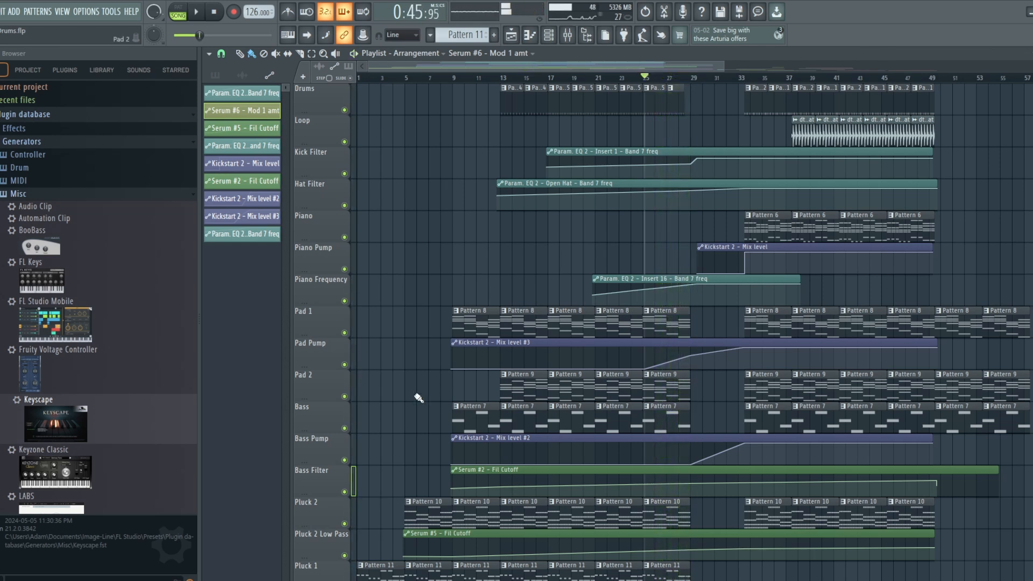
# Solo the Pad 1 and Pad Pump tracks together in the playlist and audition them from bar 25, then stop playback
pyautogui.rightClick(345, 334)
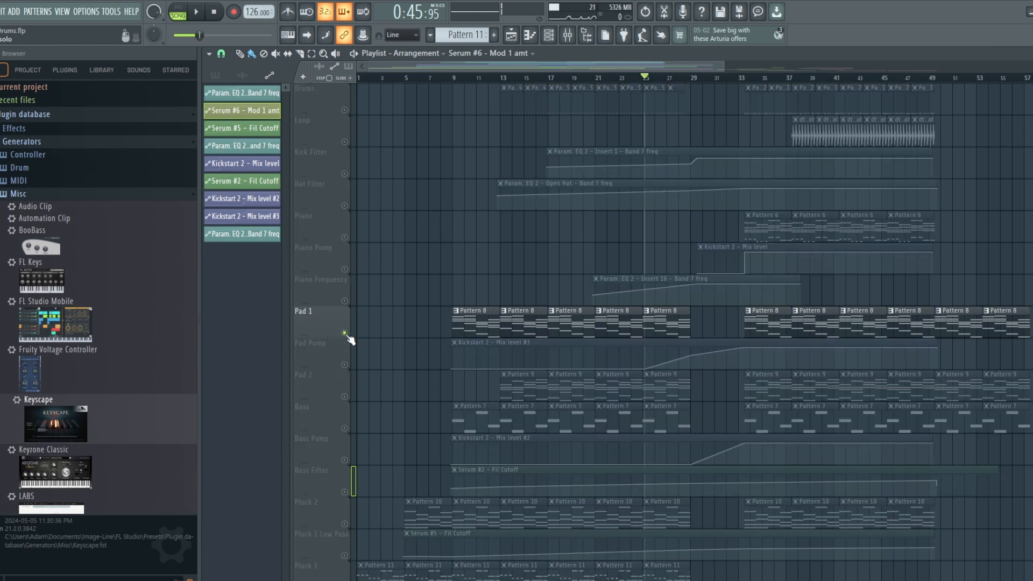
pyautogui.click(345, 365)
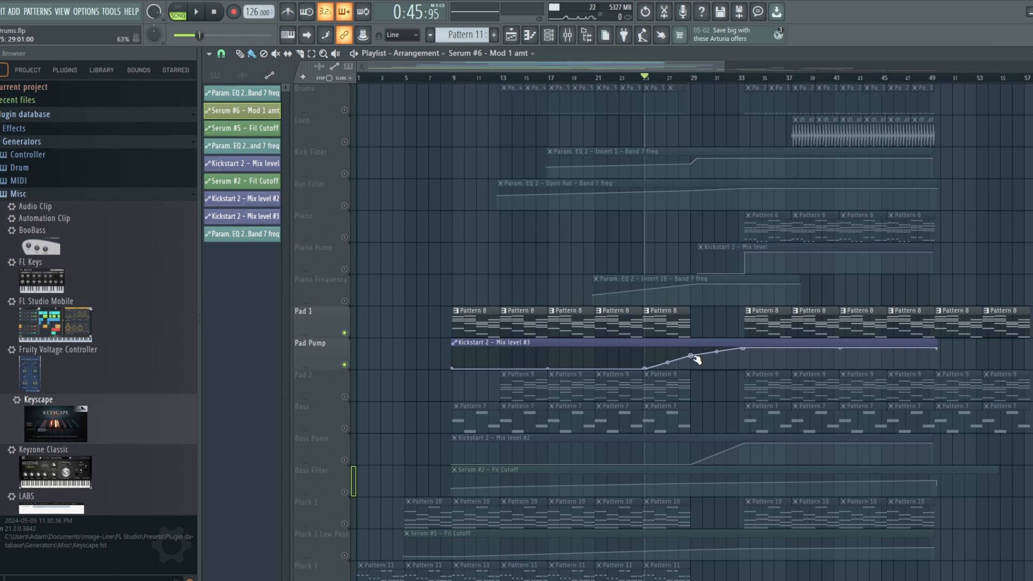
pyautogui.press('space')
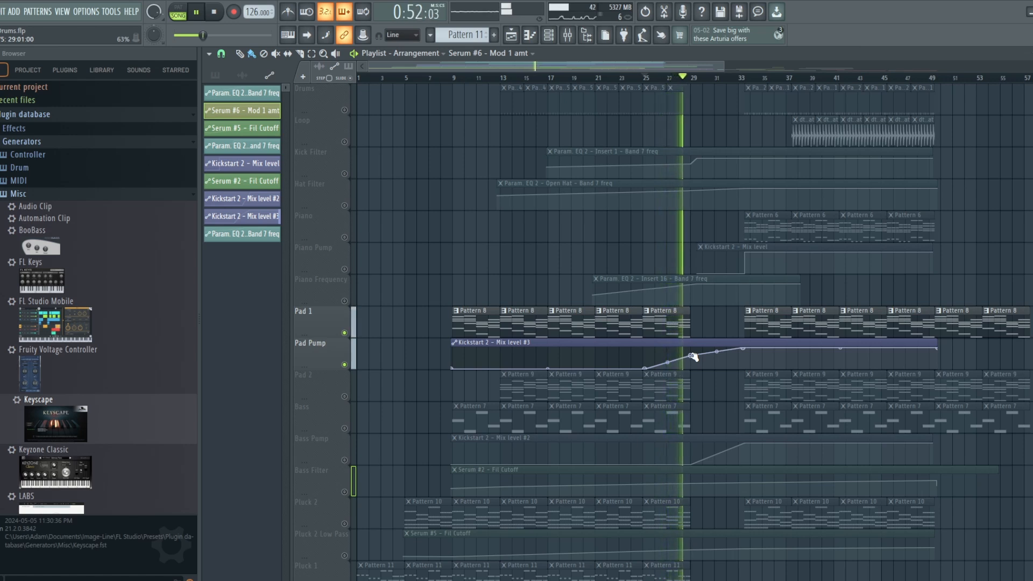
pyautogui.press('space')
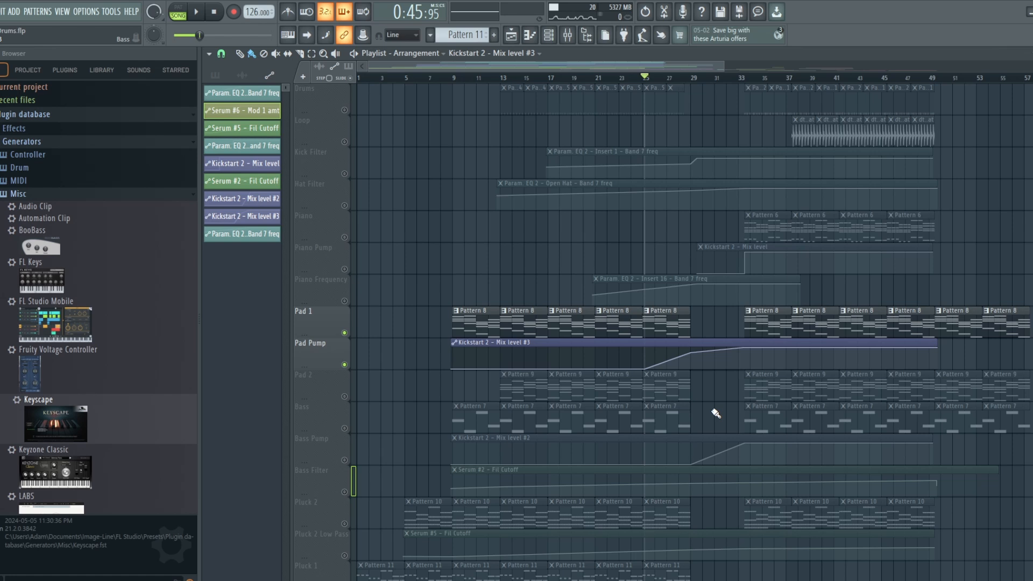
# Audition the soloed pad from bar 25 with Kickstart 2 open from the Pad 1 mixer insert, then stop playback and close the windows
pyautogui.click(568, 35)
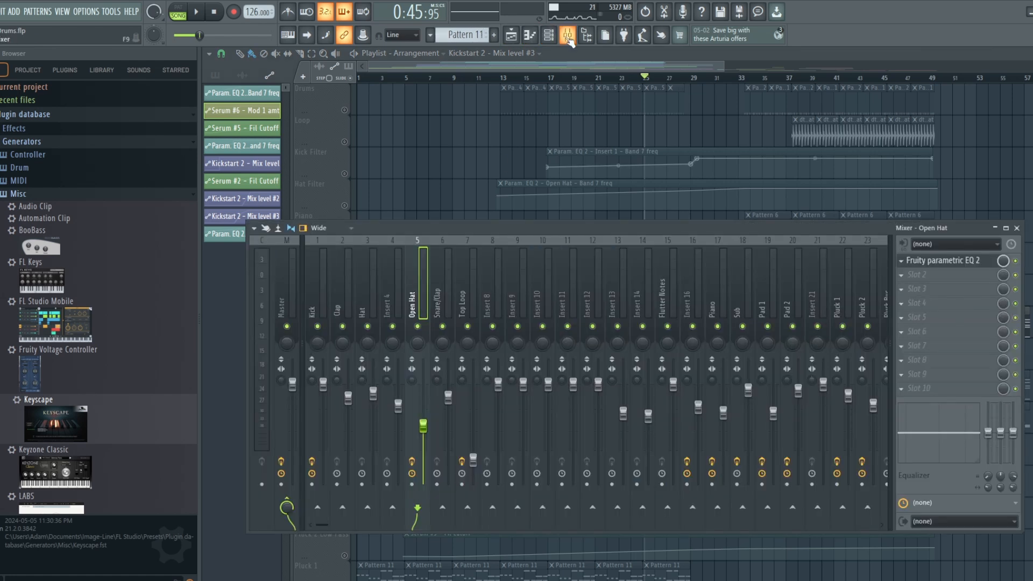
pyautogui.click(770, 283)
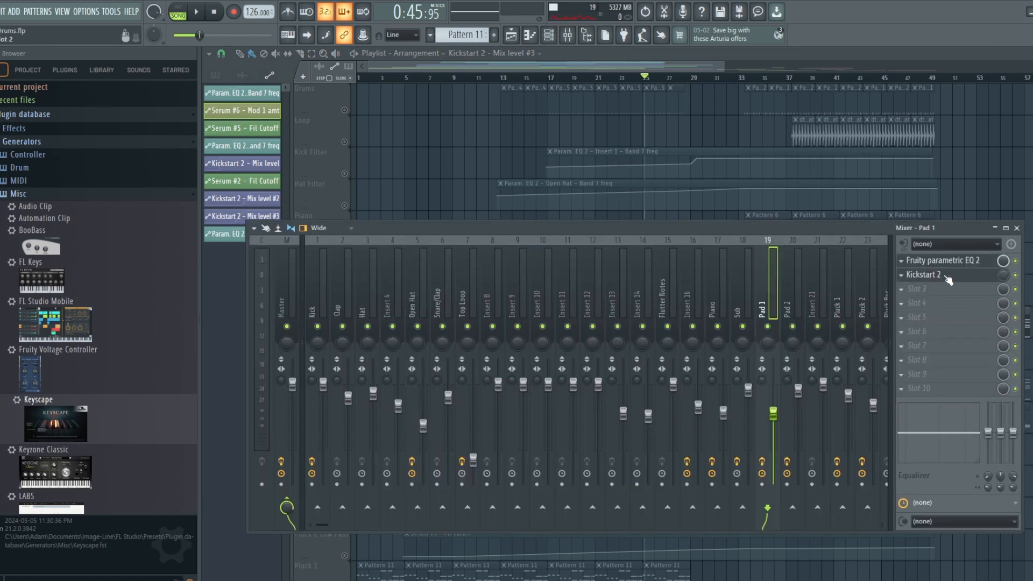
pyautogui.press('space')
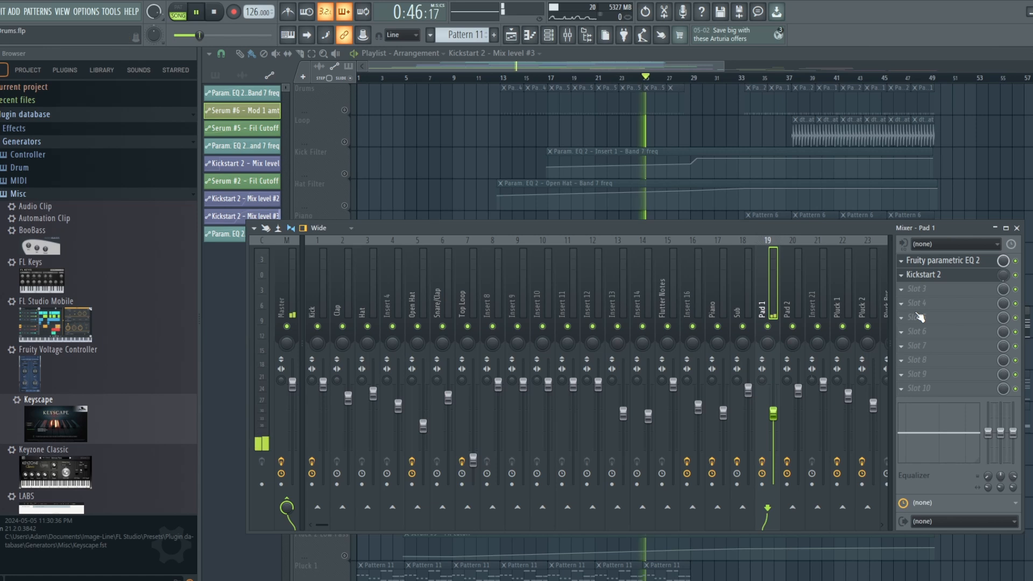
pyautogui.click(955, 277)
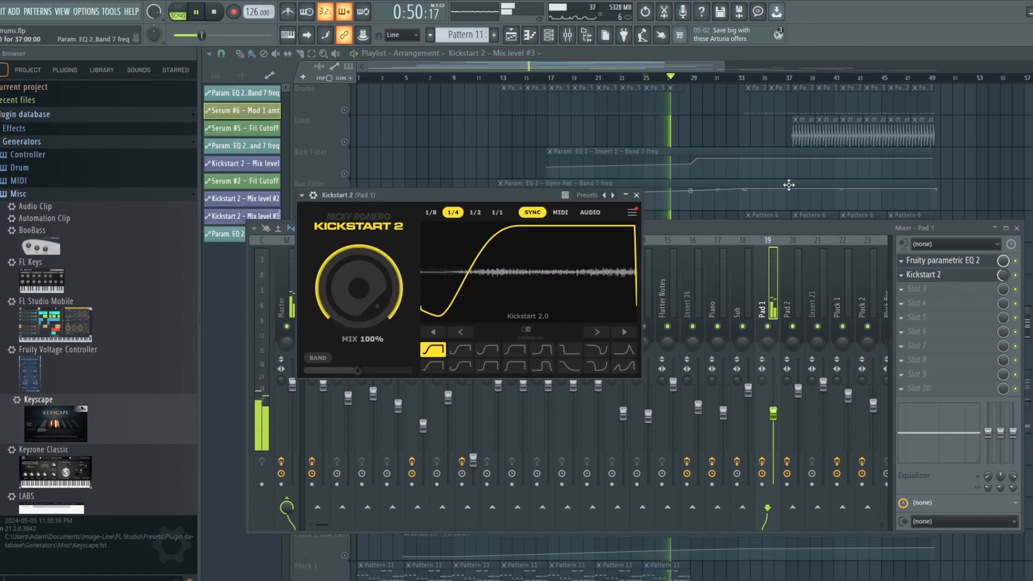
pyautogui.press('space')
pyautogui.click(693, 69)
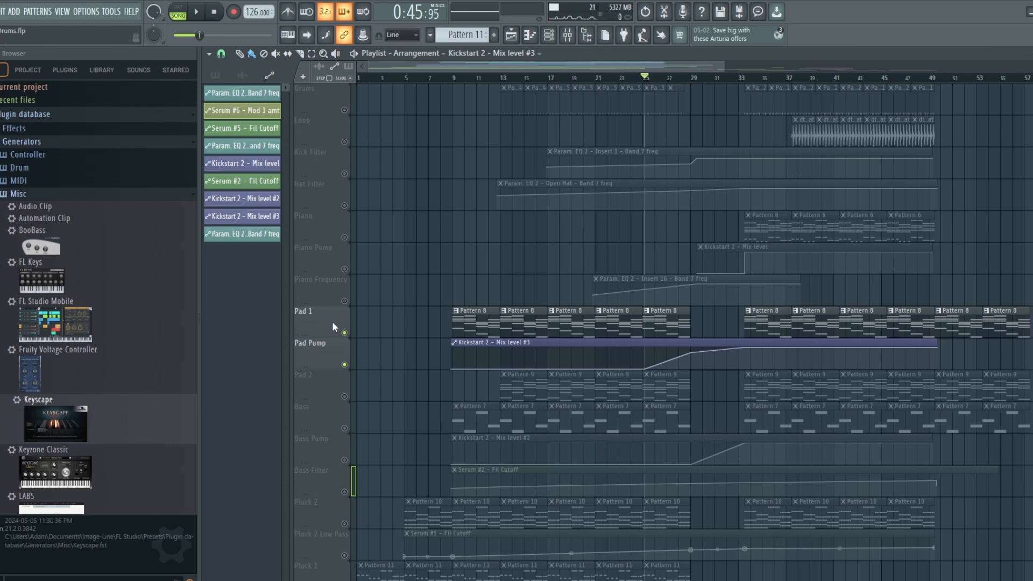
# Unsolo the Pad 1 and Pad Pump tracks and look over the full arrangement's filter and pump automation
pyautogui.rightClick(346, 334)
pyautogui.rightClick(346, 334)
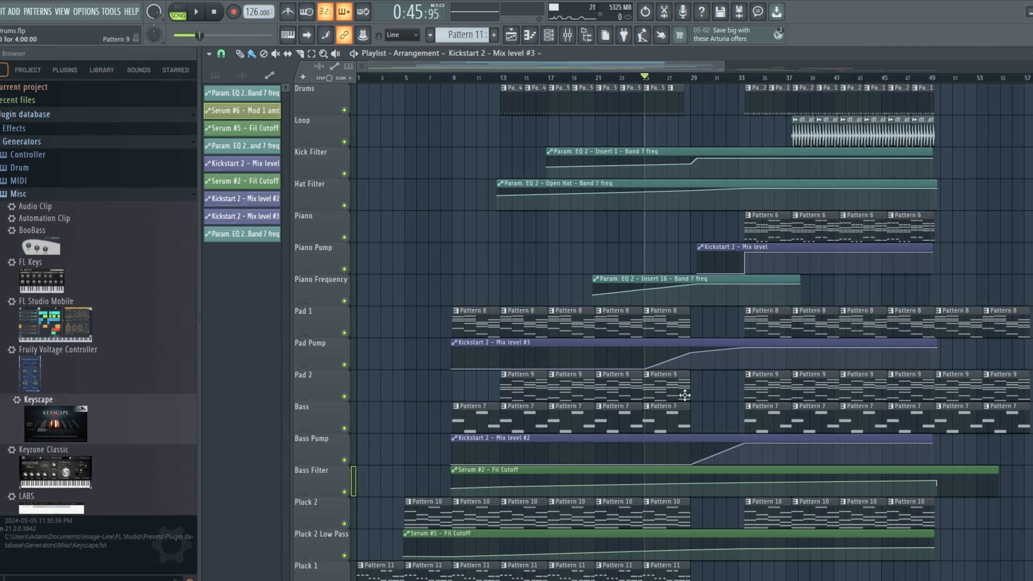
pyautogui.scroll(-1, 718, 412)
pyautogui.moveTo(712, 503)
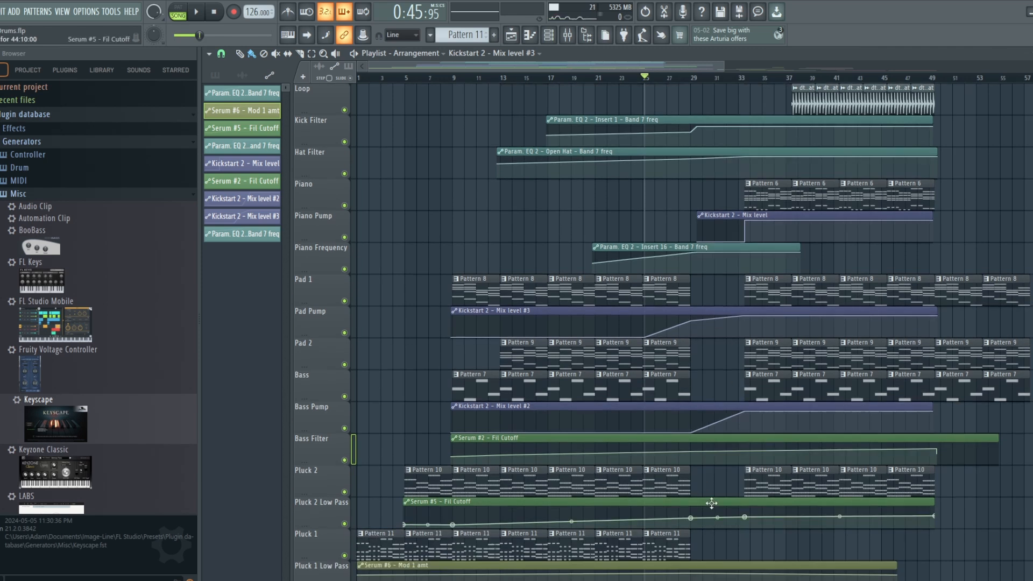